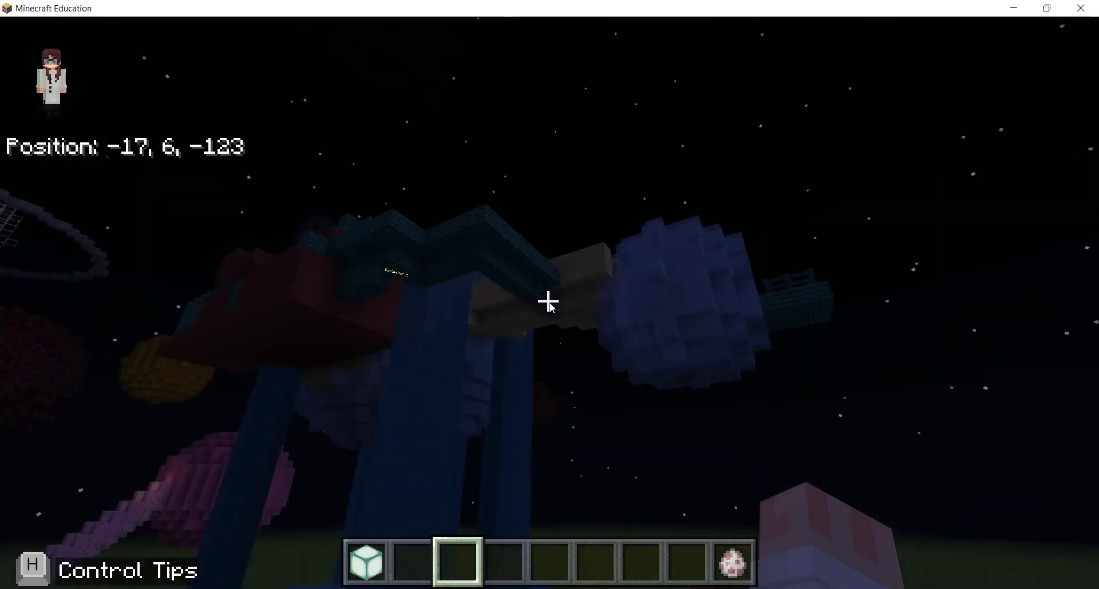
Fly up off the ground and across the planet build, past the pink tree, toward the icy dome
key("space")
key("space")
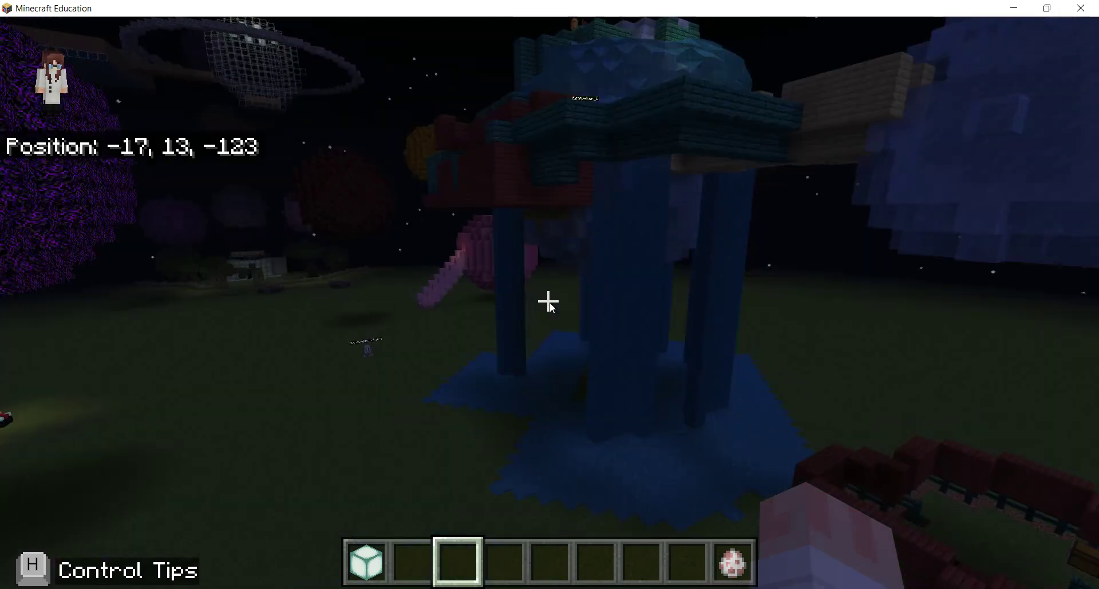
key("space")
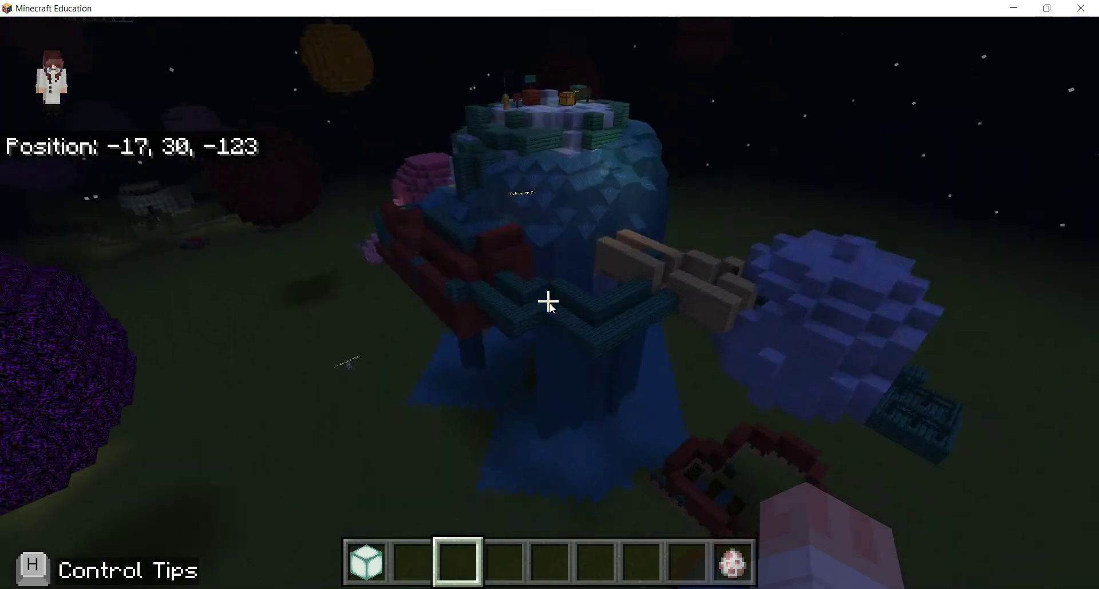
key("w")
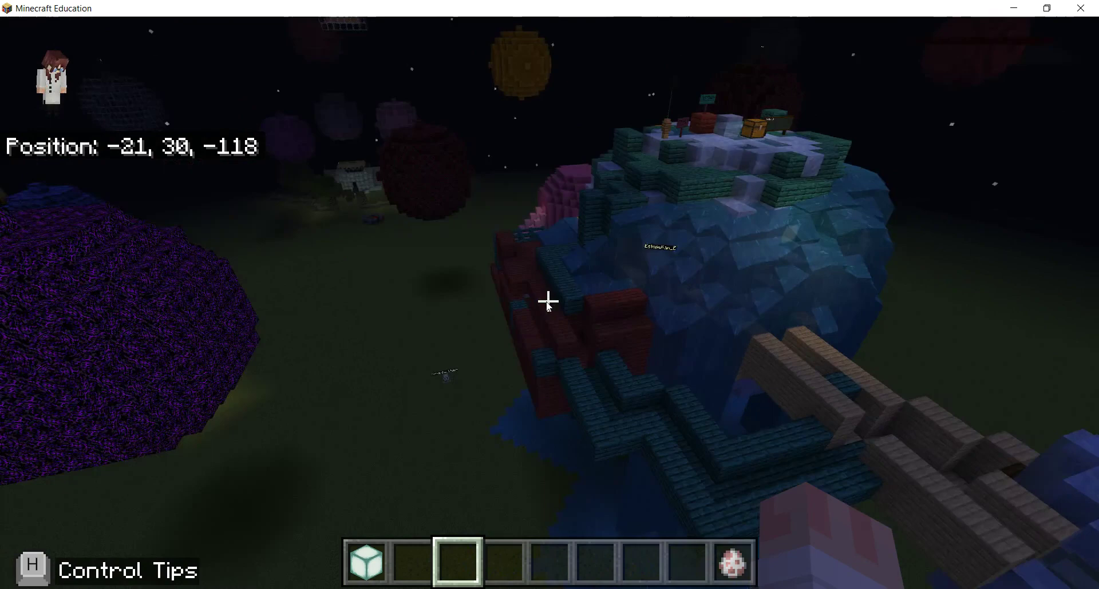
key("w")
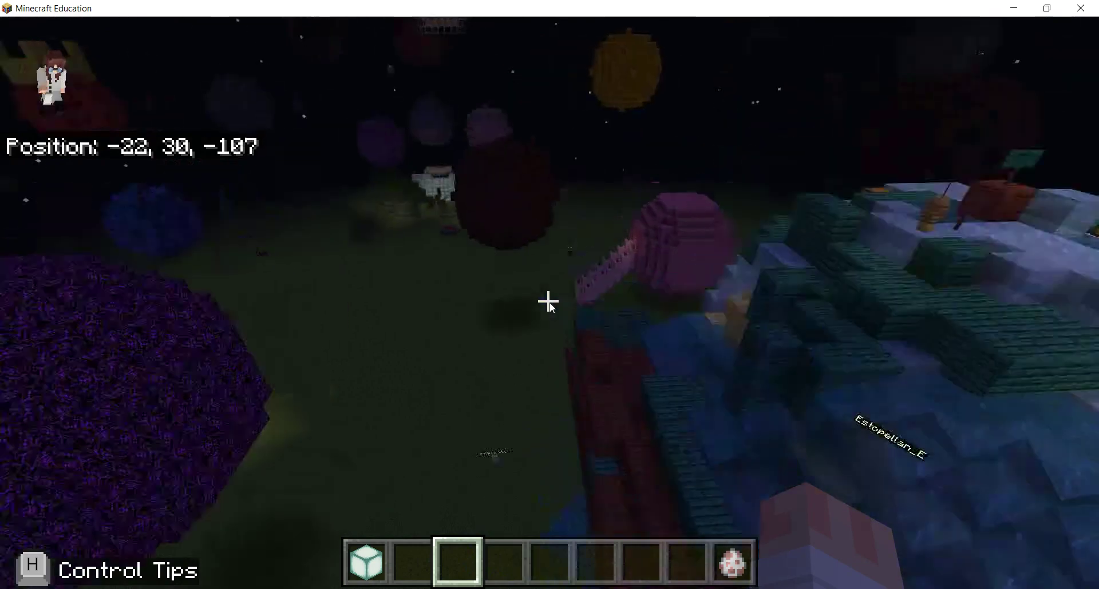
key("w")
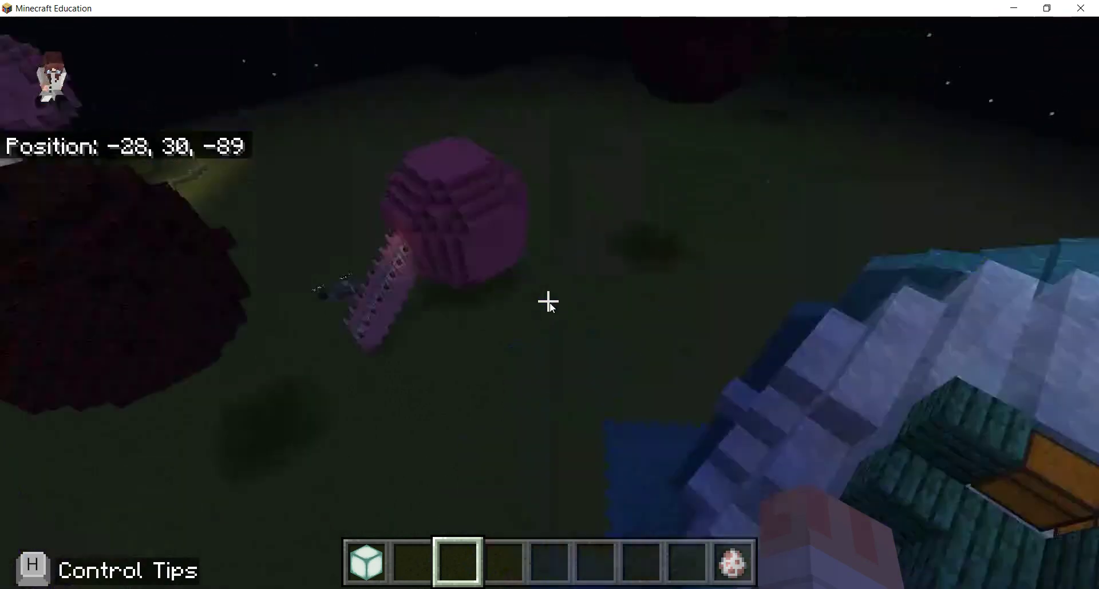
key("w")
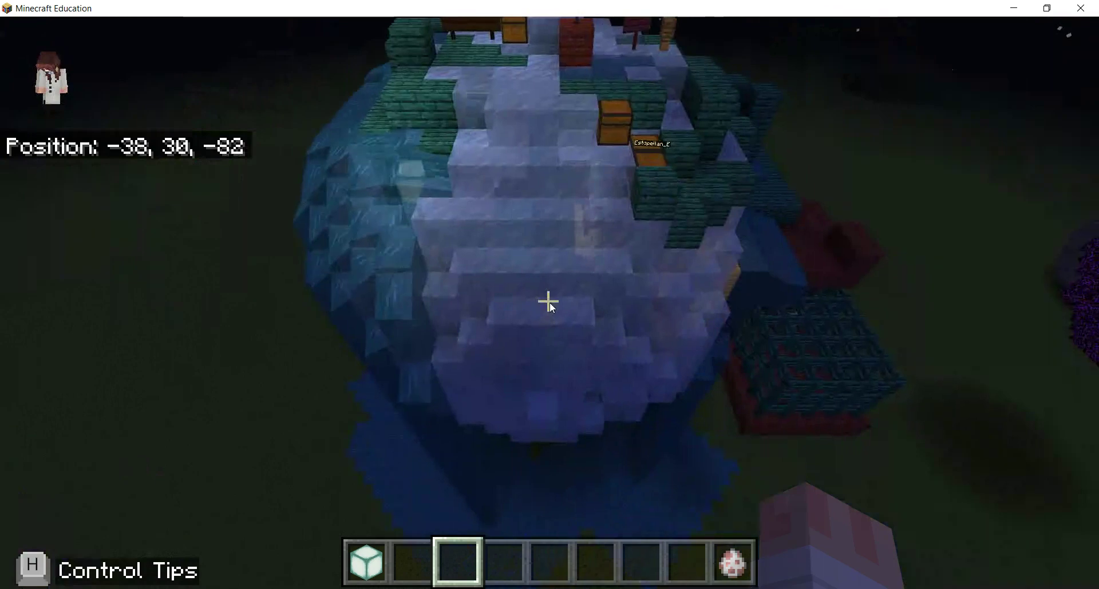
Climb above the domes and fly over the wooden bridge to look down on the dome top
key("w")
key("space")
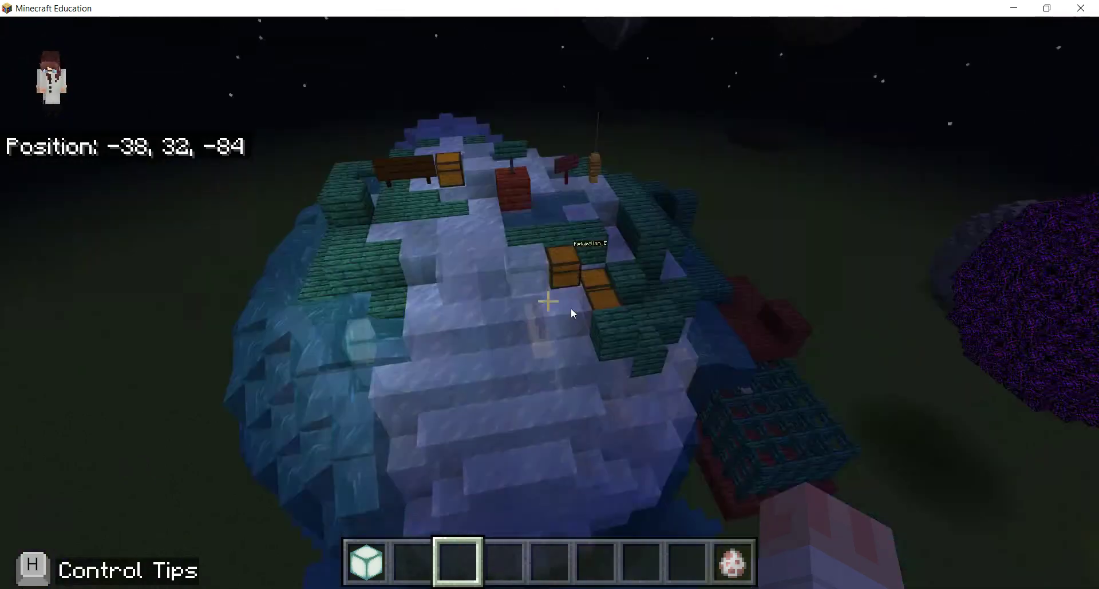
key("w")
key("space")
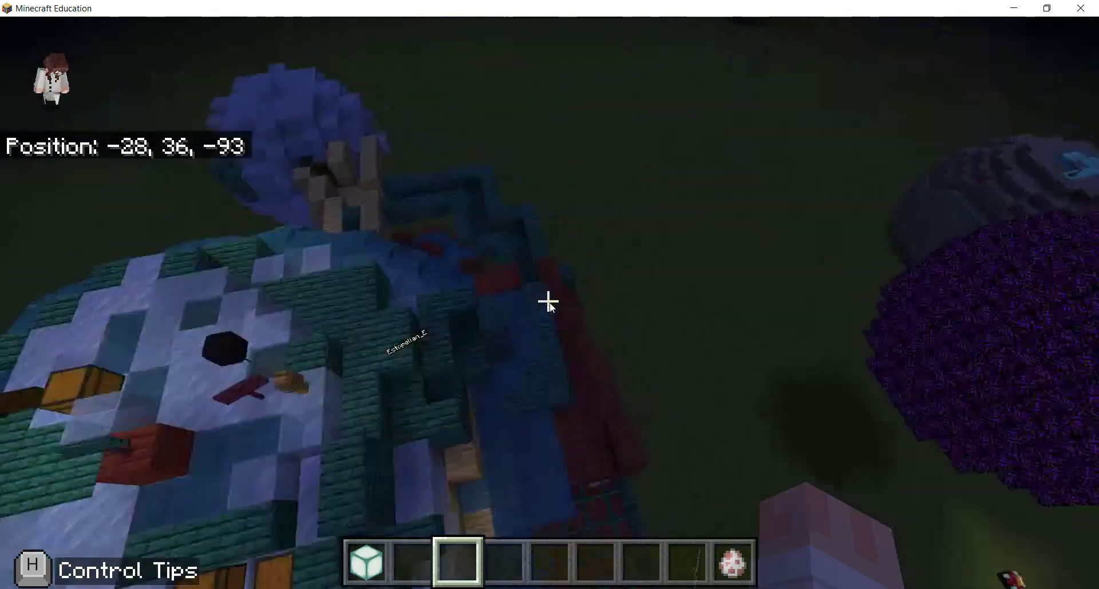
key("w")
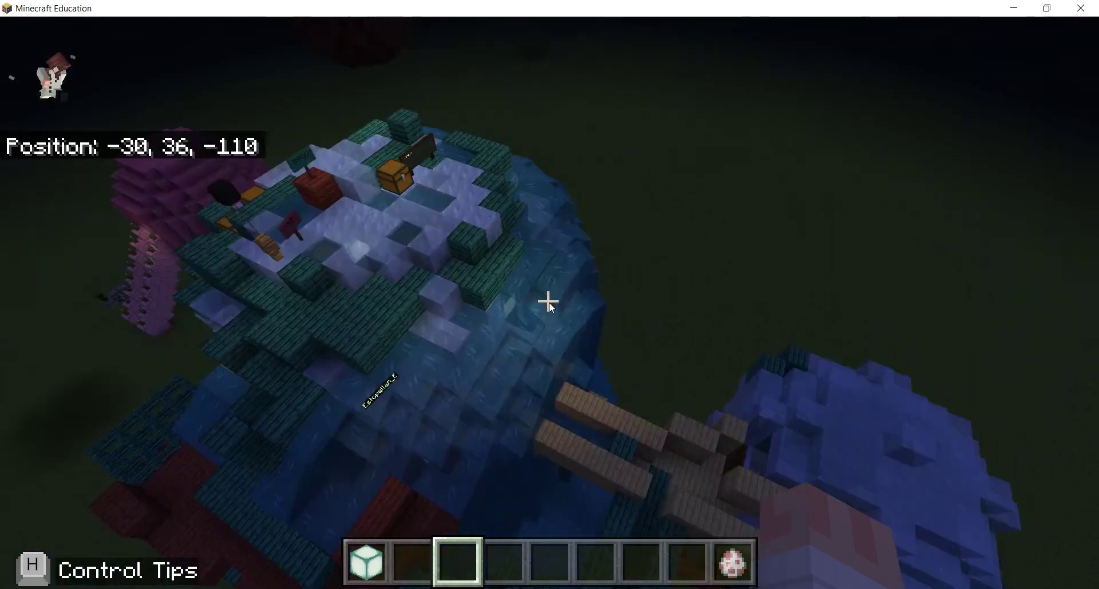
key("w")
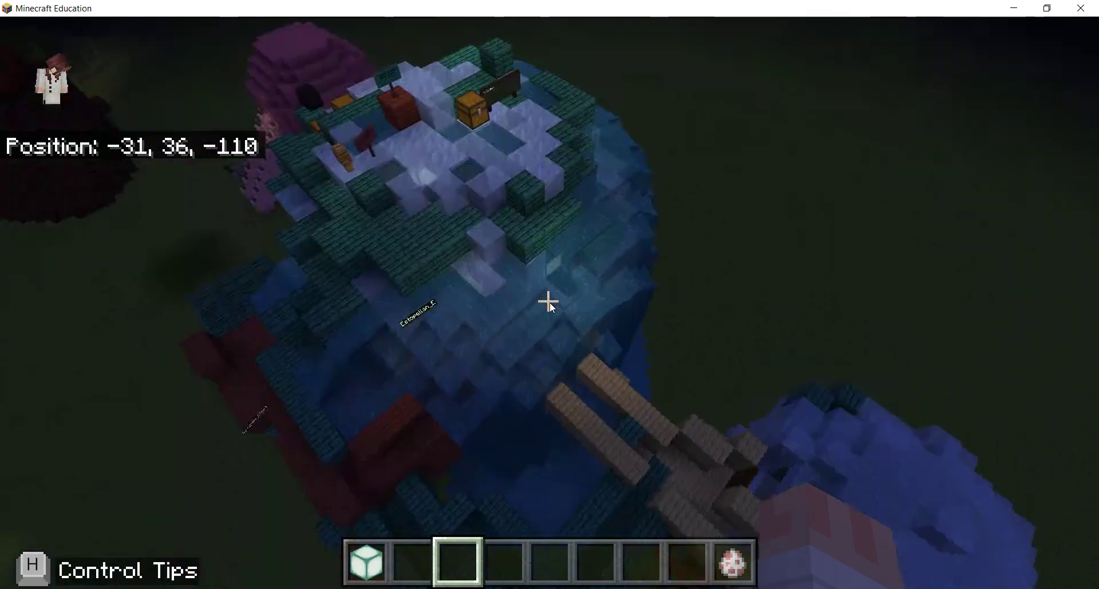
left_click_drag(547, 302, 548, 301)
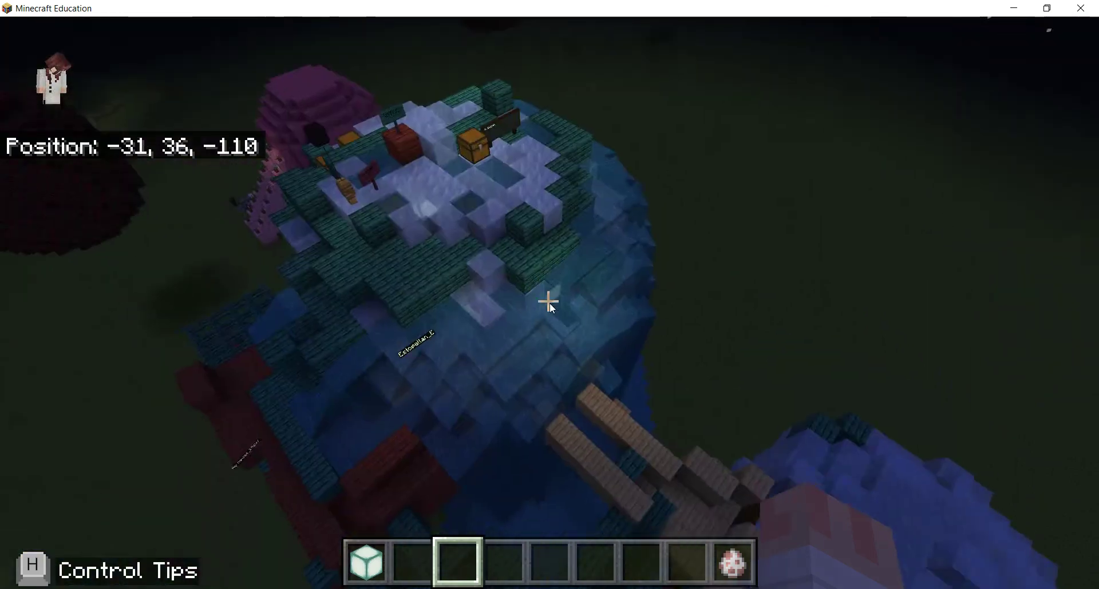
key("a")
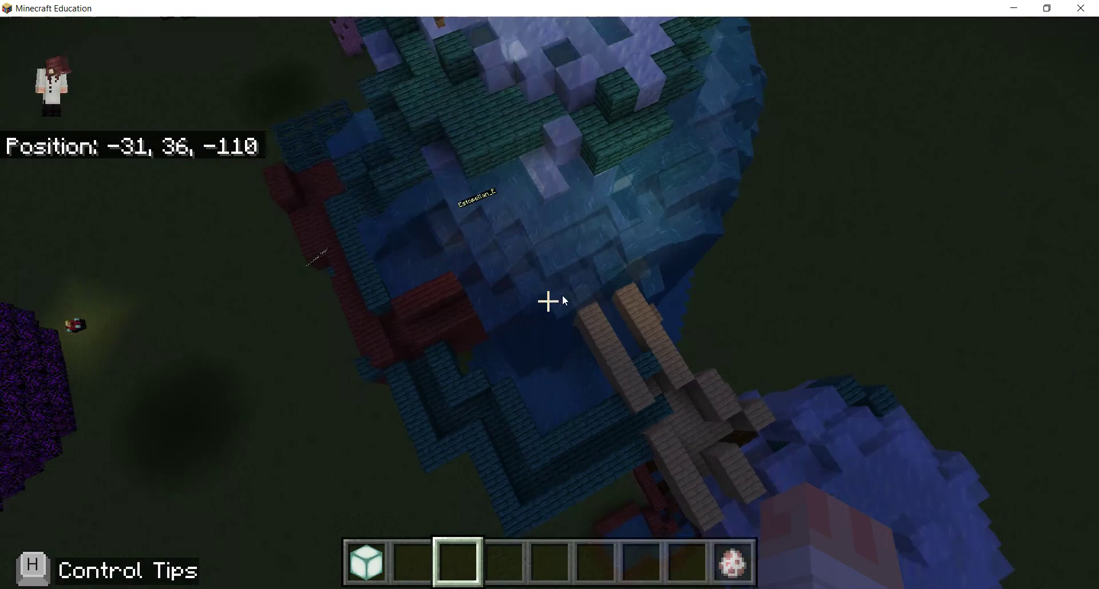
key("w")
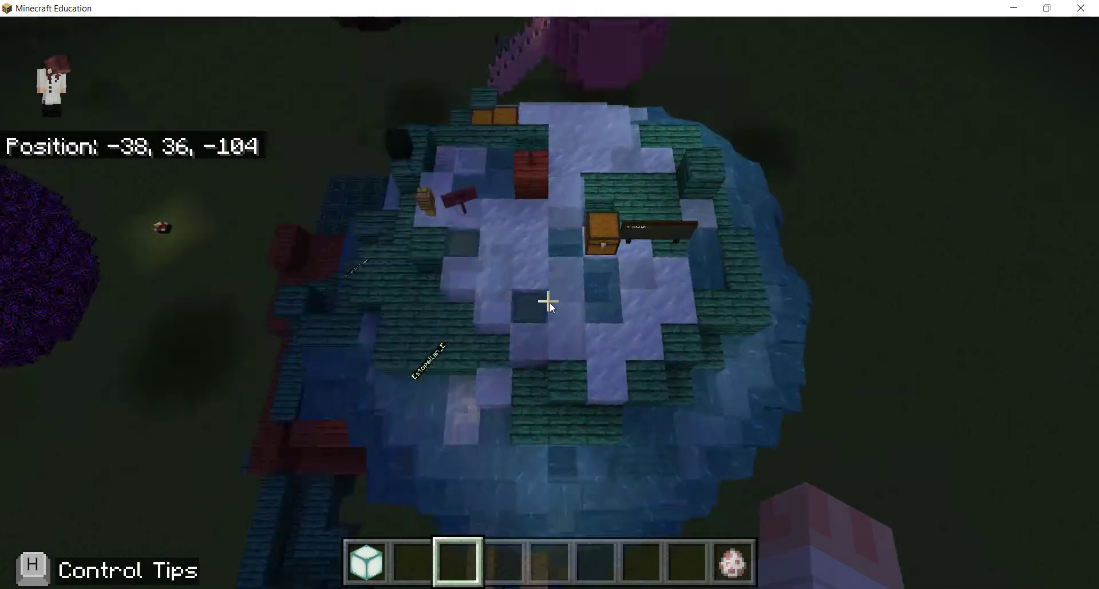
Drop closer to view the chest and signs, then descend past the build's edge
key("shift")
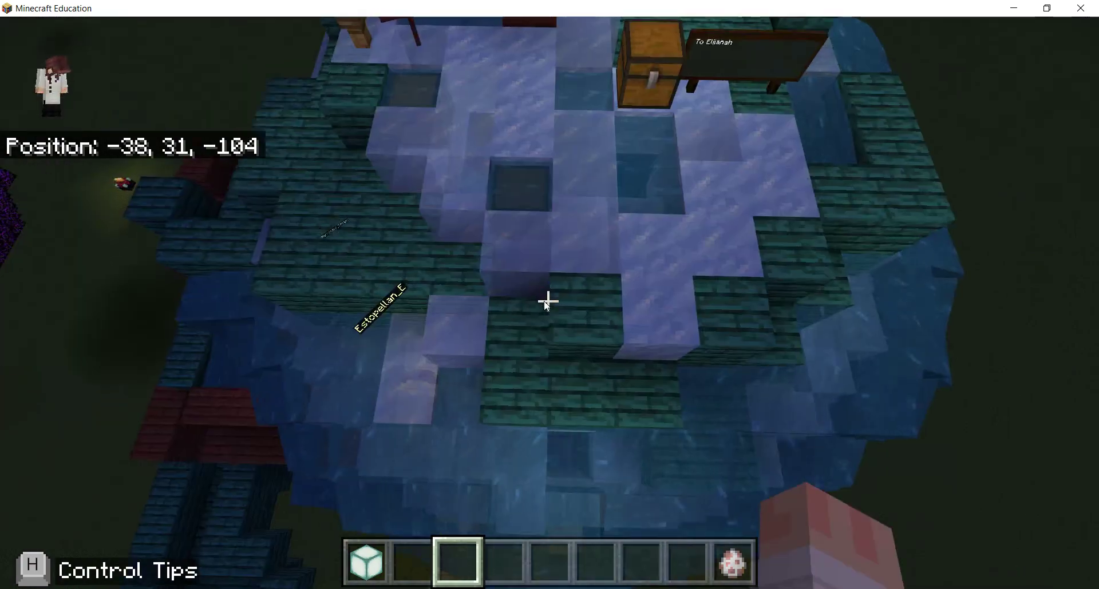
key("w")
key("w")
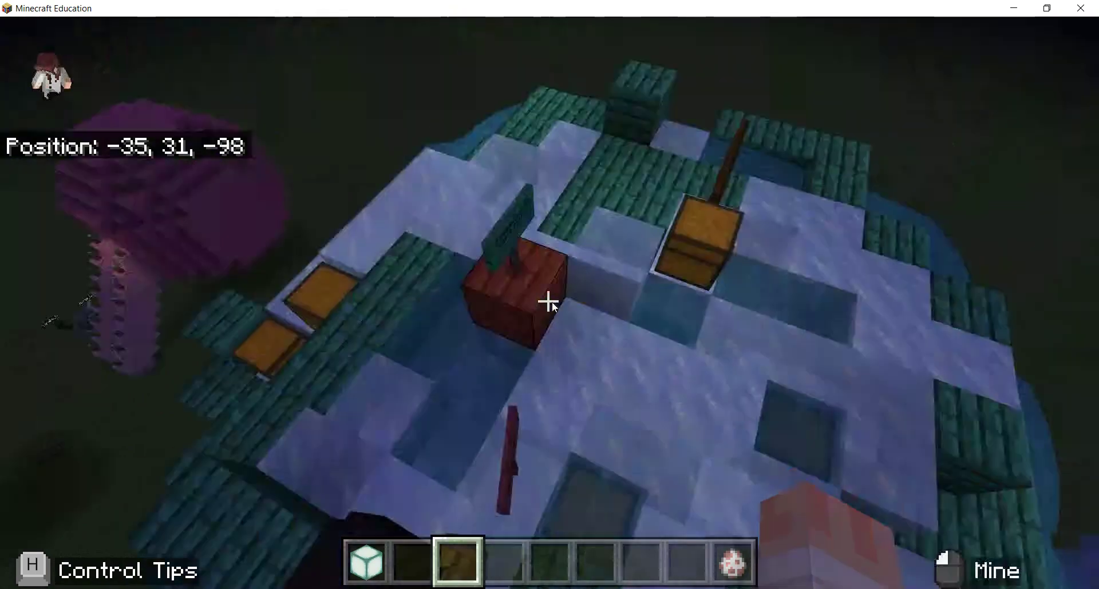
key("w")
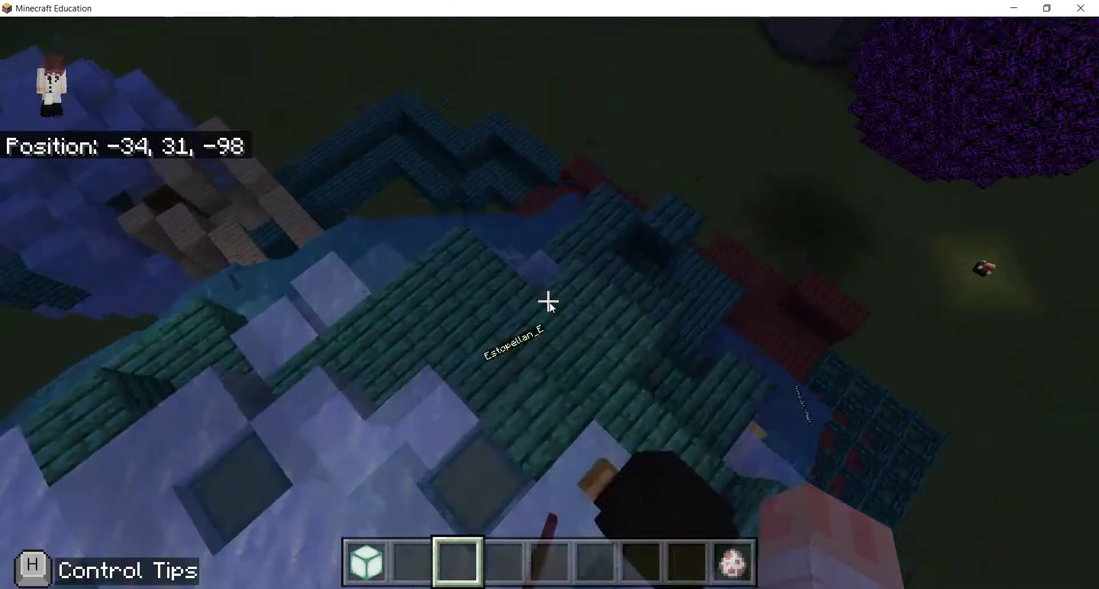
key("w")
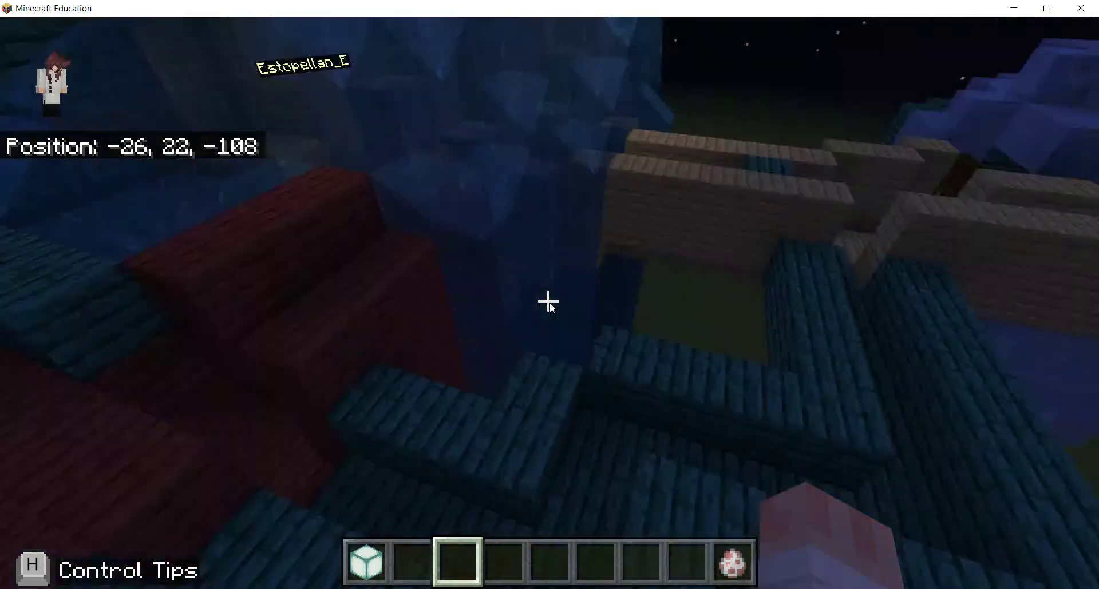
key("w")
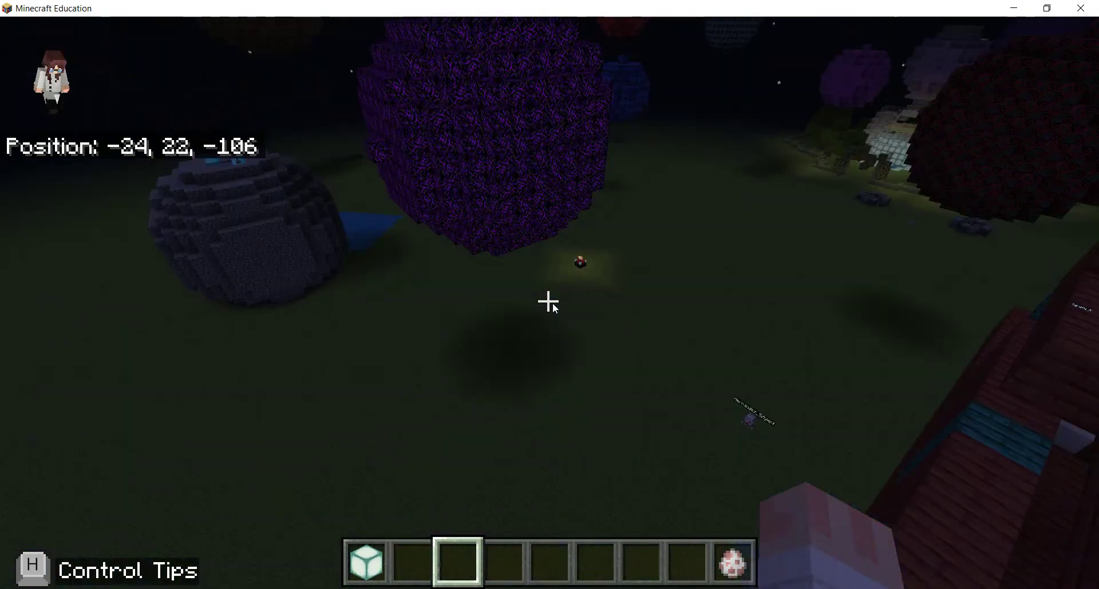
Fly up the build's side toward the blue tree, then descend toward the wooden pillars
key("w")
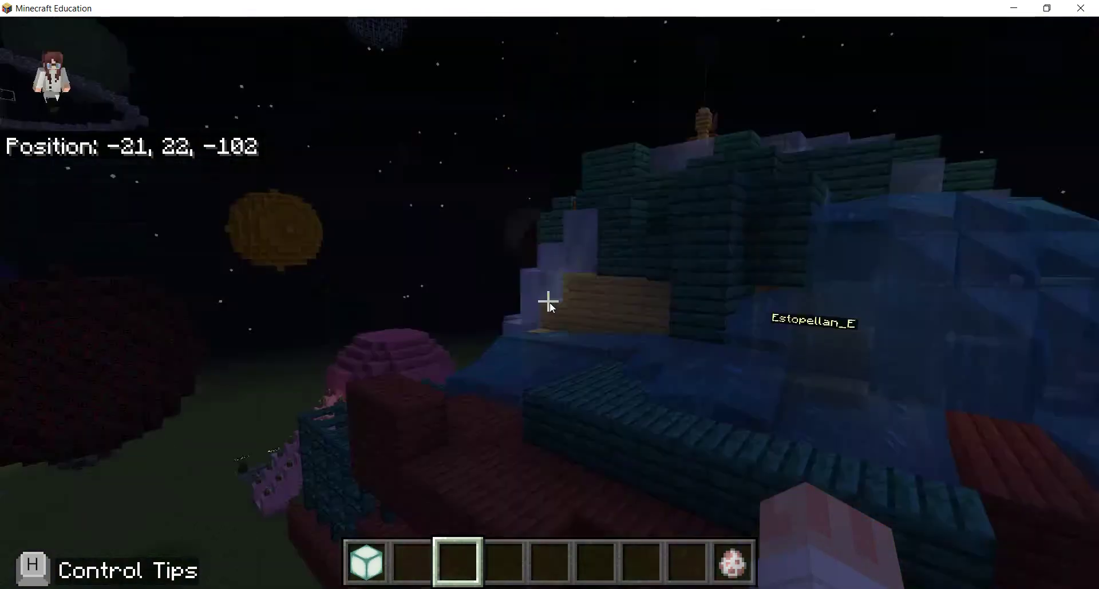
key("w")
key("space")
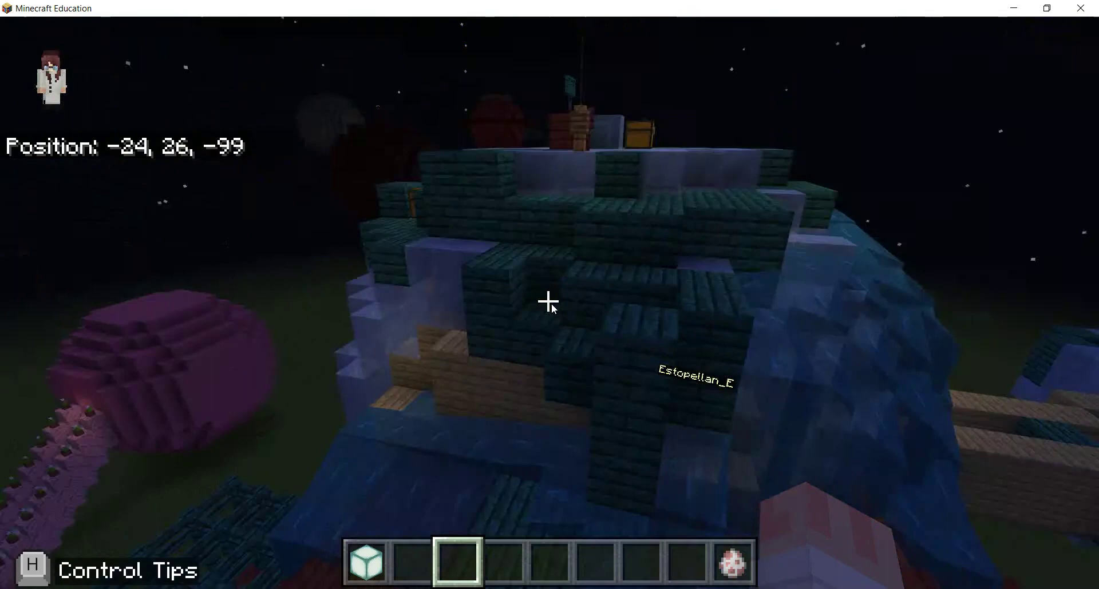
key("space")
key("w")
key("w")
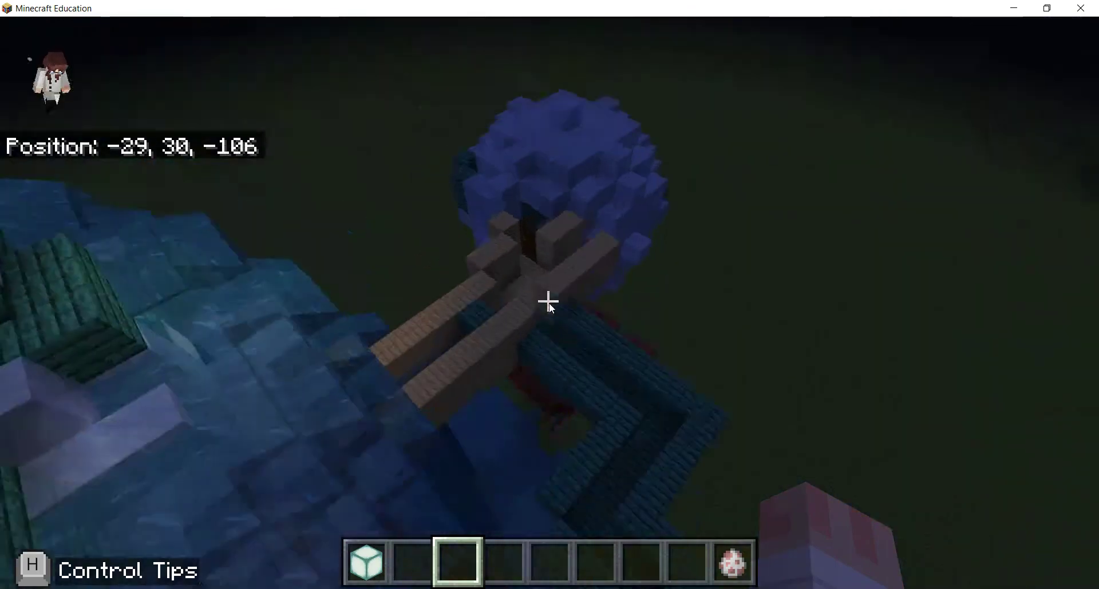
key("w")
key("w")
key("shift")
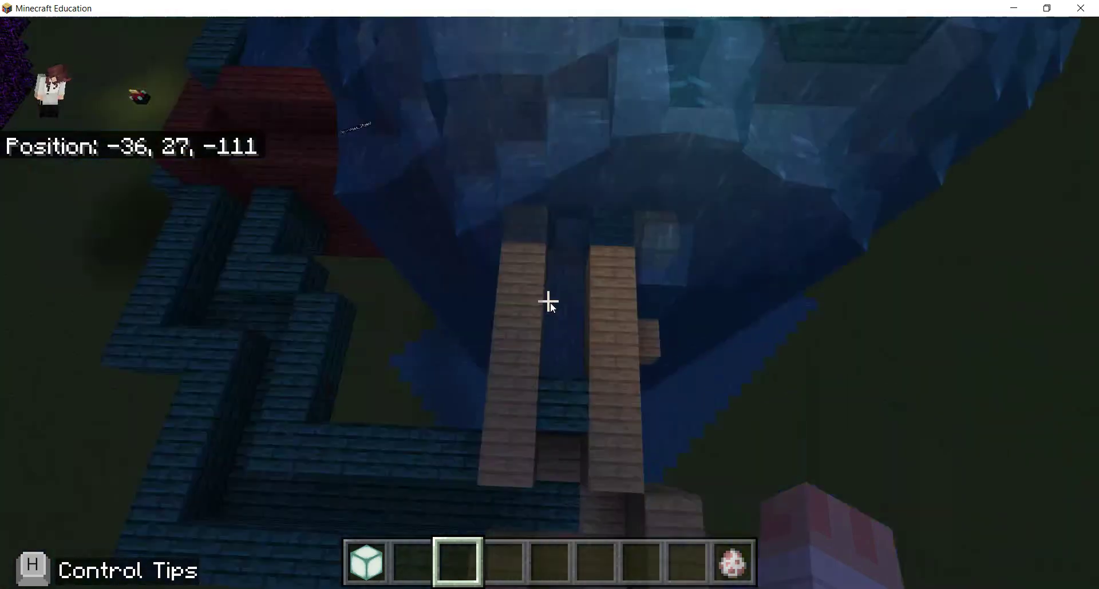
key("shift")
key("w")
key("w")
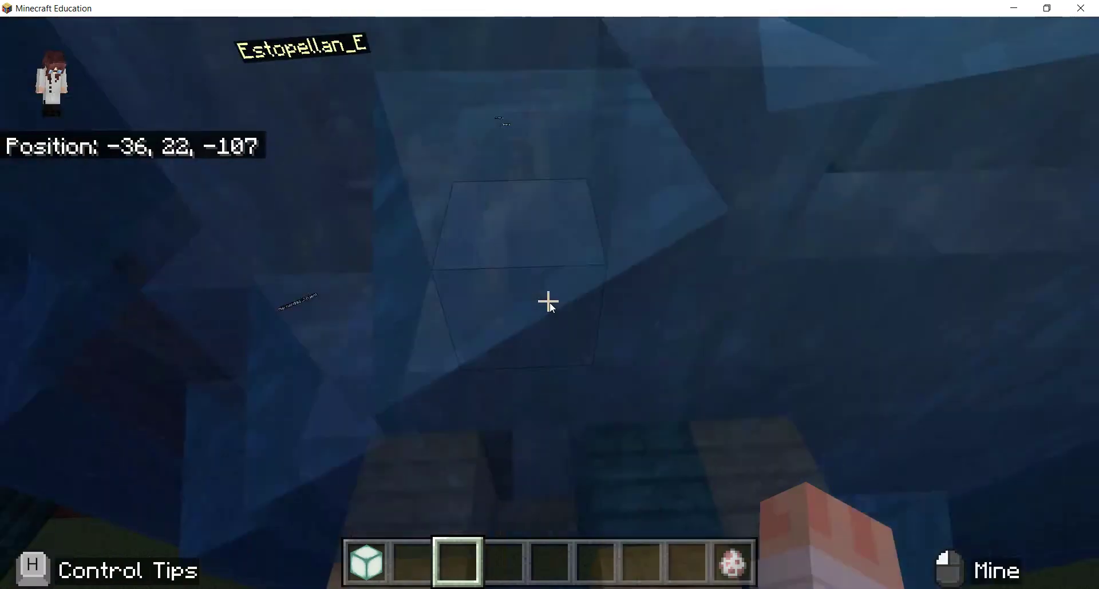
Drop into the shaft, climb back above the build, and pass the chest and signs
key("shift")
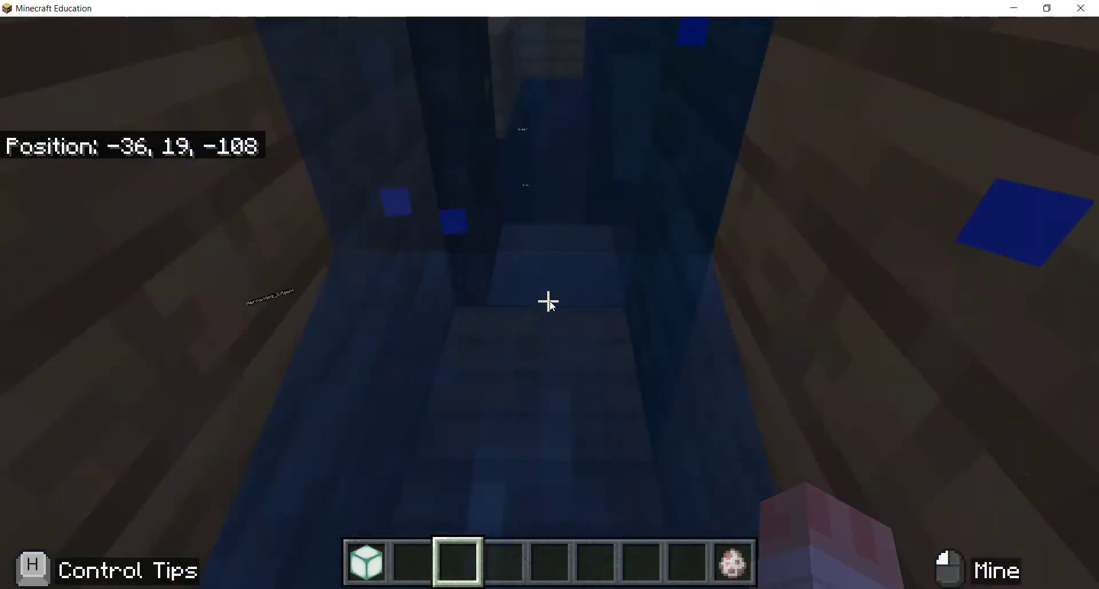
key("s")
key("space")
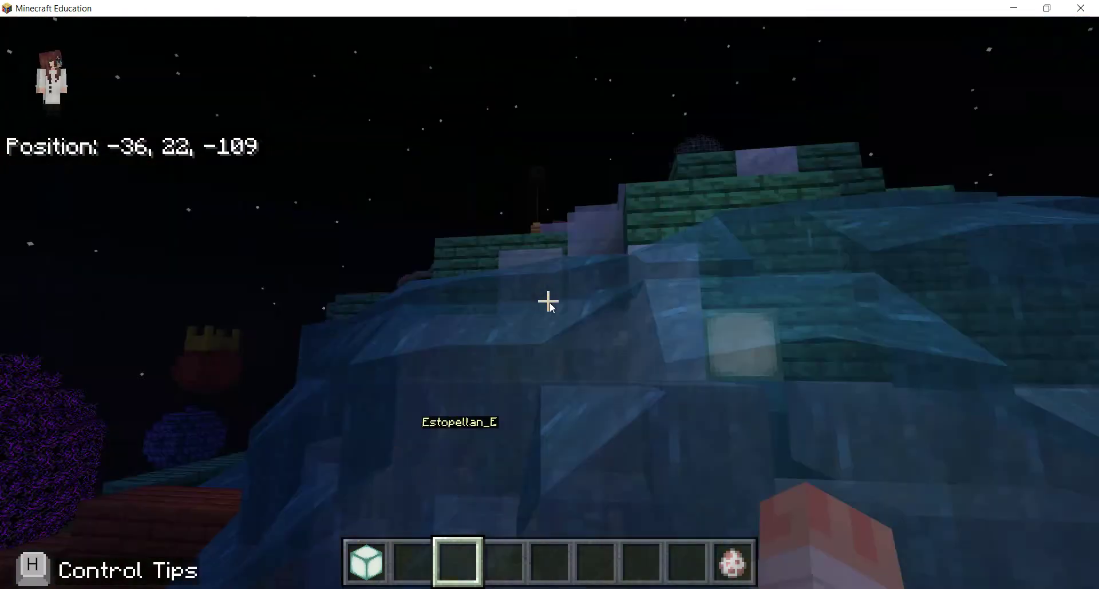
key("w")
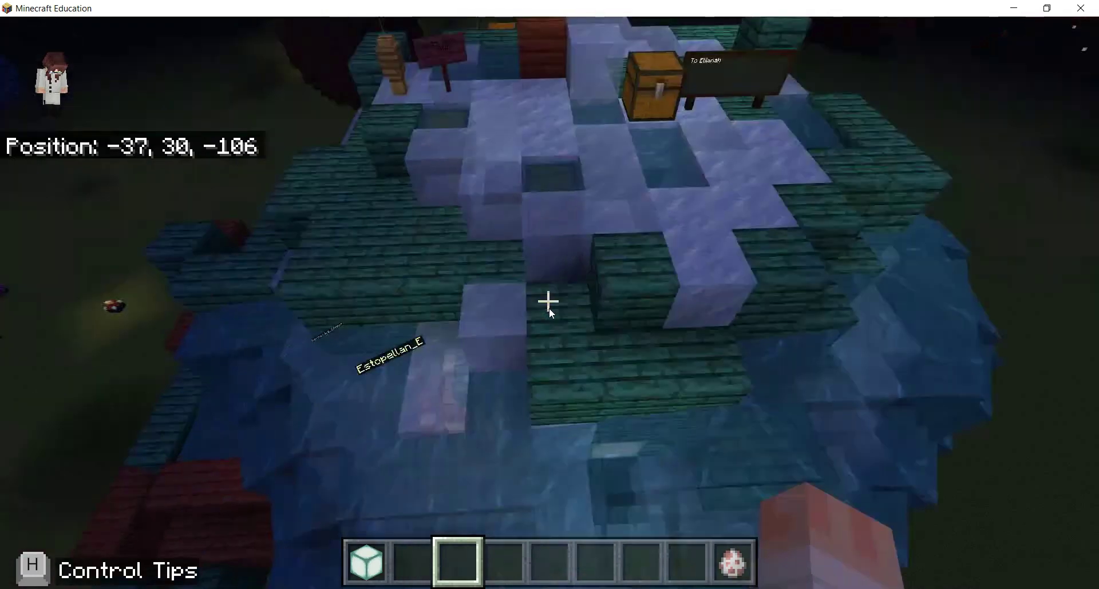
key("w")
key("w")
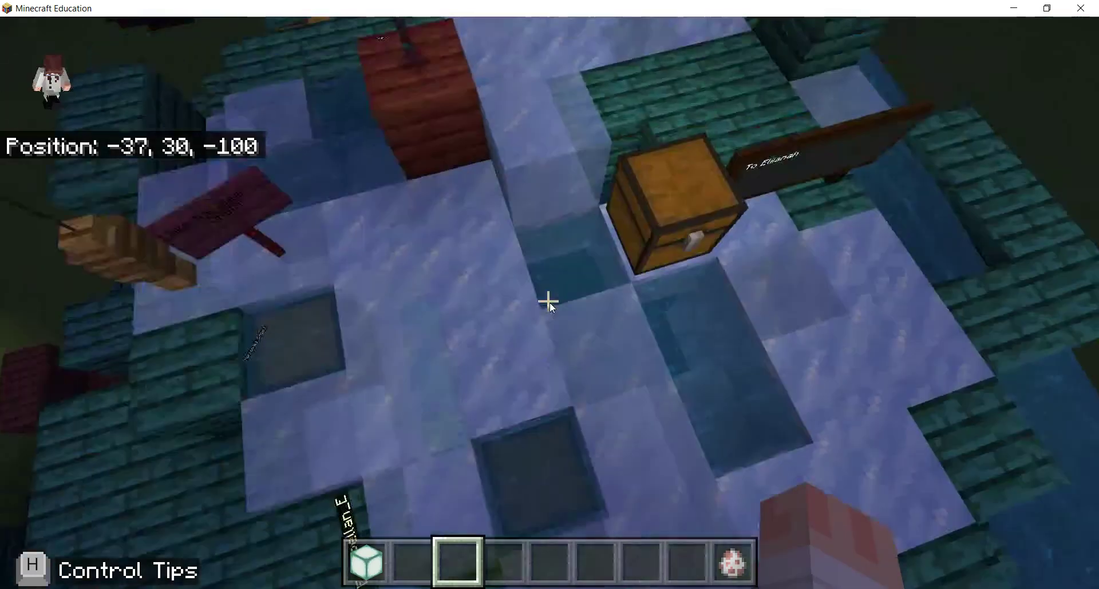
key("w")
key("w")
key("w")
key("w")
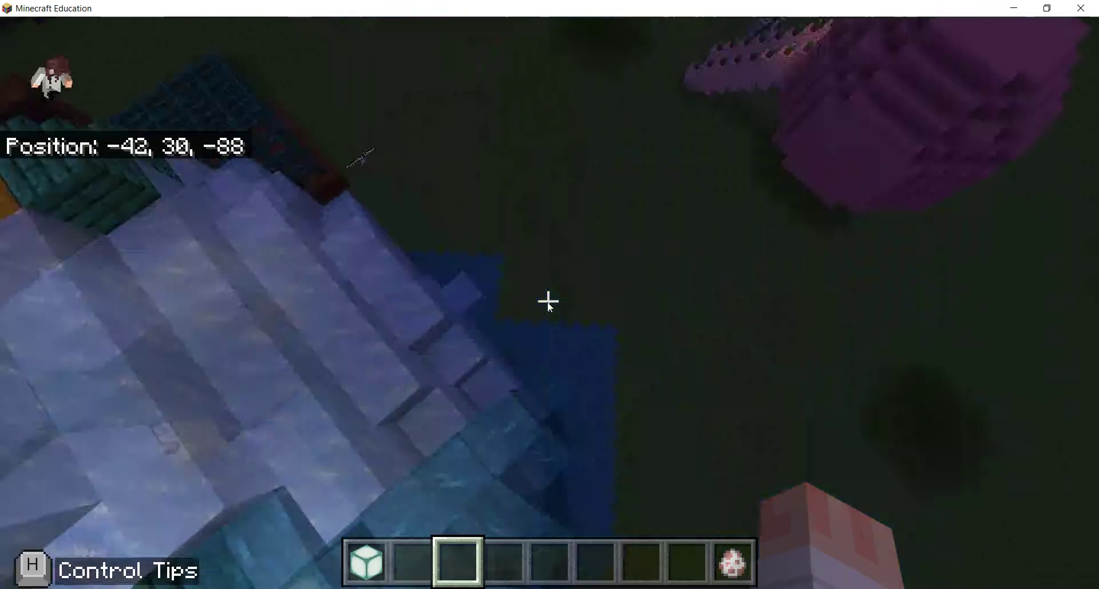
Descend along the icy sphere's side and enter the structure's interior
key("w")
key("w")
key("shift")
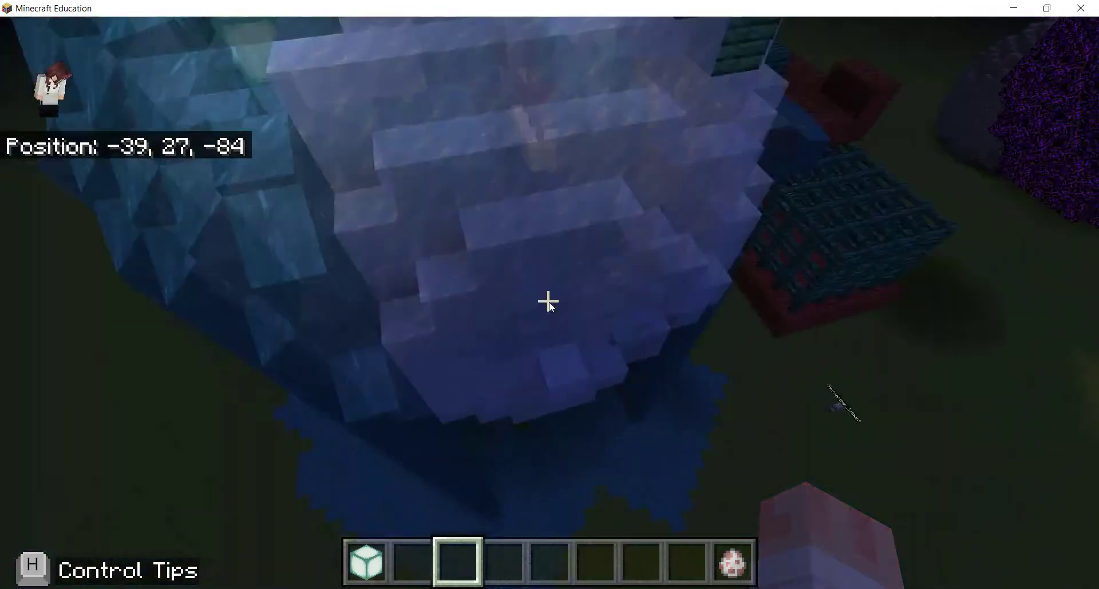
key("shift")
key("shift")
key("w")
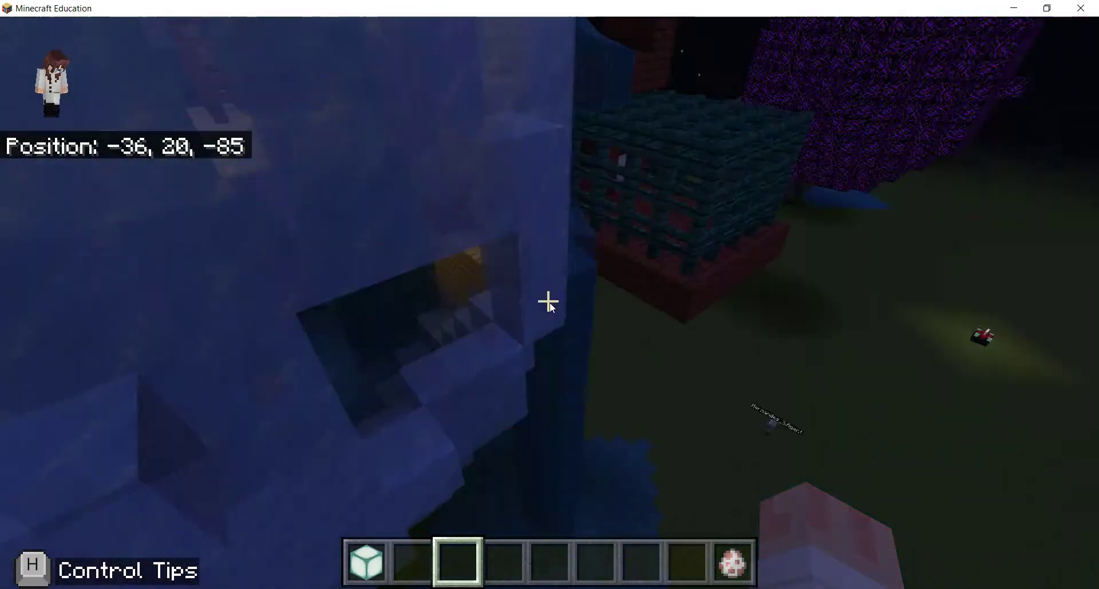
key("w")
key("shift")
key("shift")
key("shift")
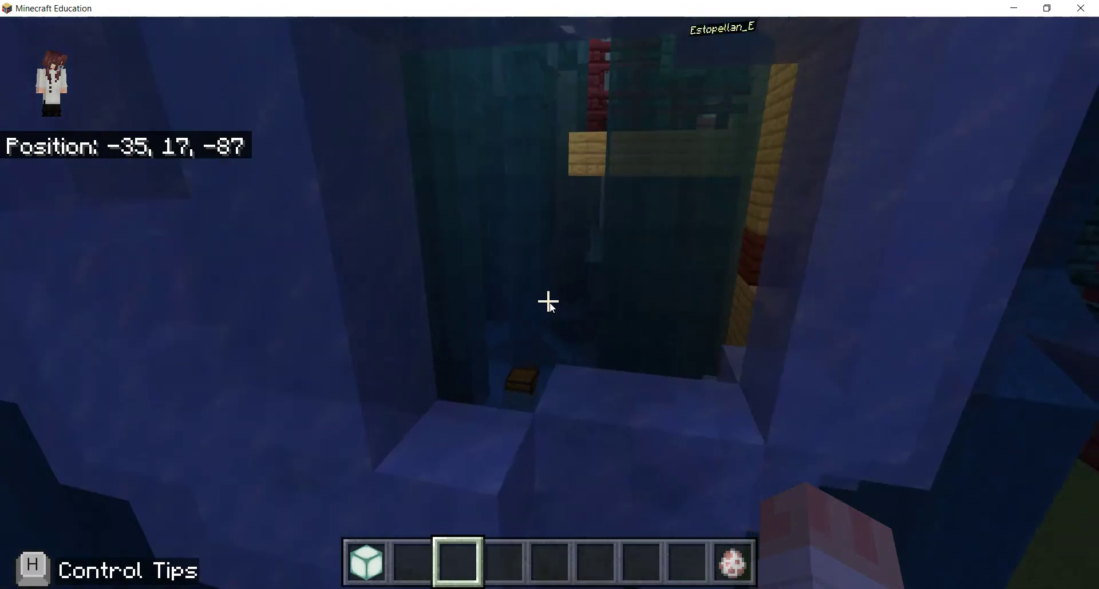
Look up at the glowing ceiling blocks of the hollow interior
key("w")
key("w")
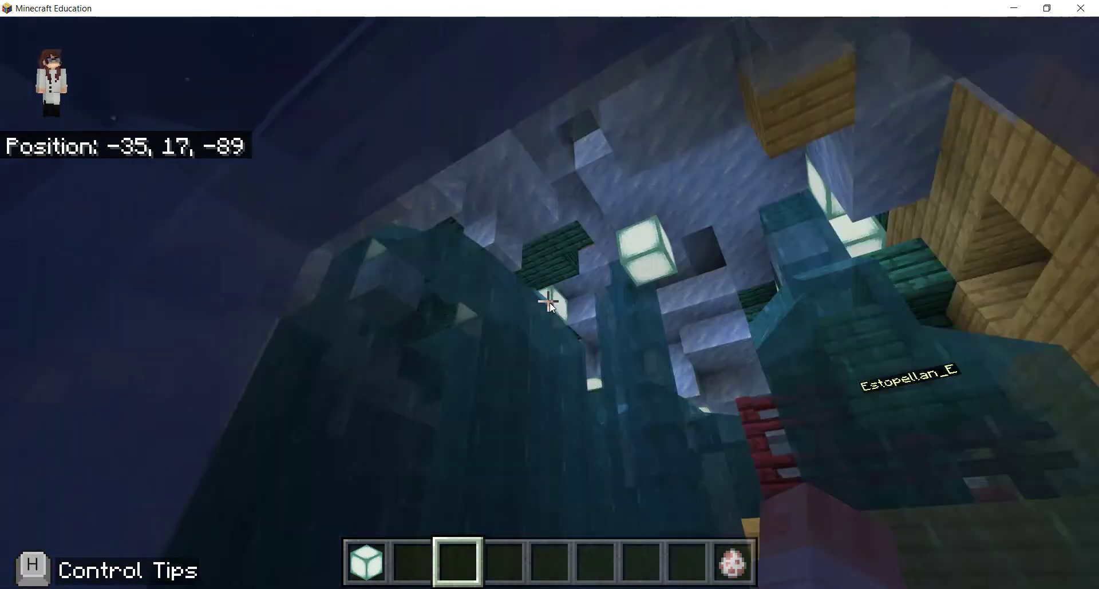
key("w")
key("w")
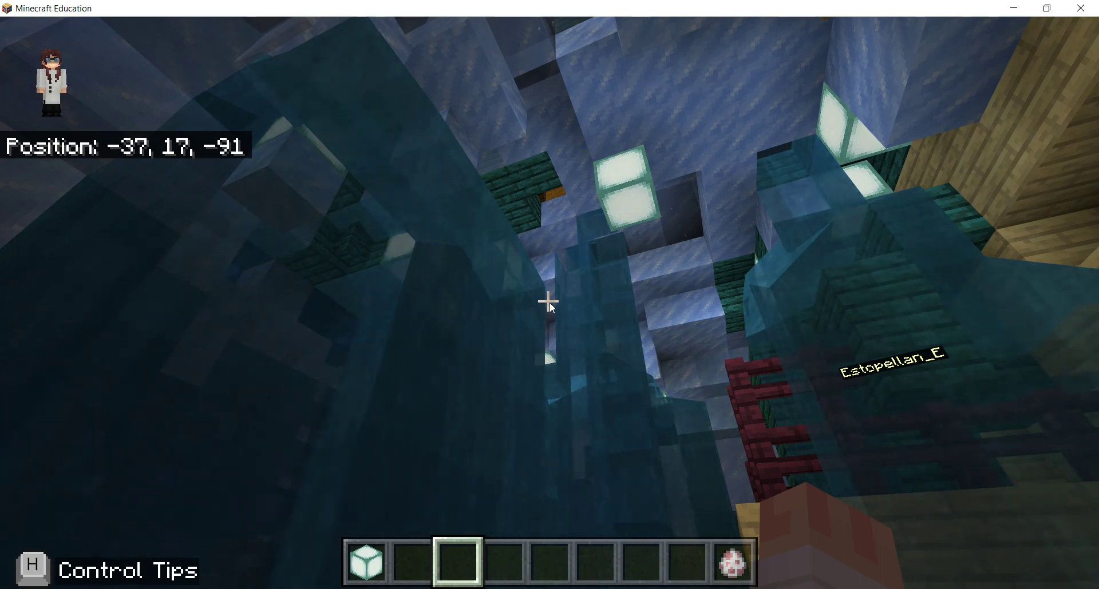
Fly up into the teal house and look down at the player on the bed
key("space")
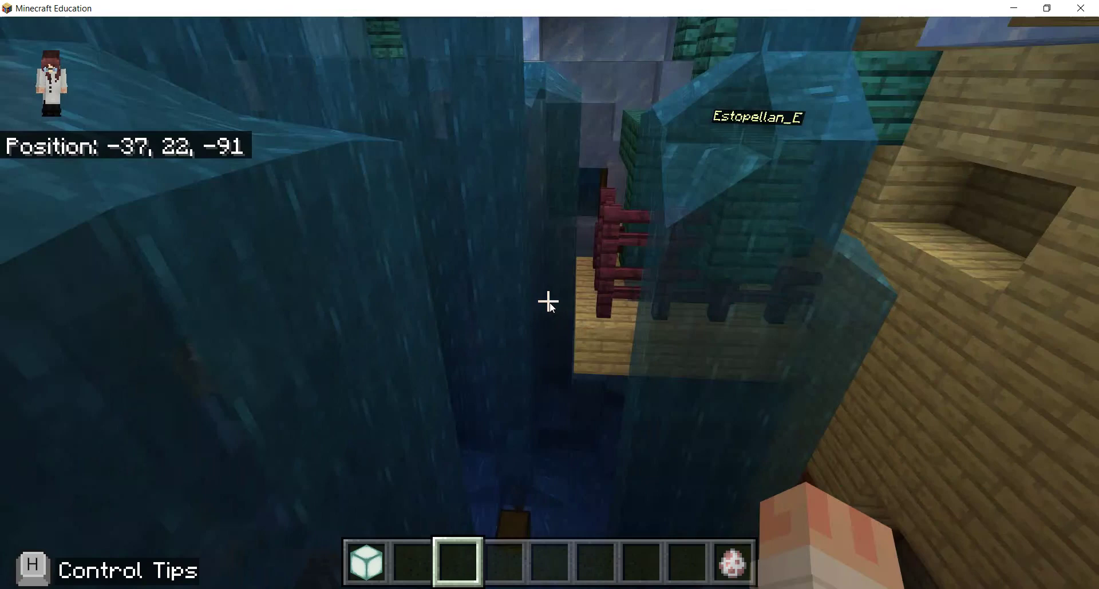
key("w")
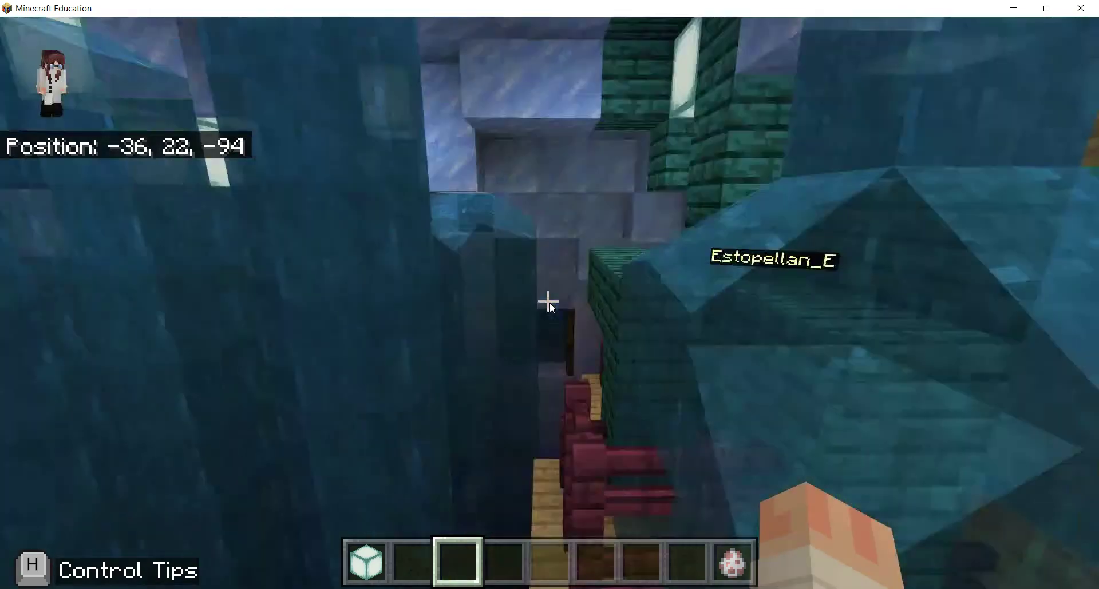
key("w")
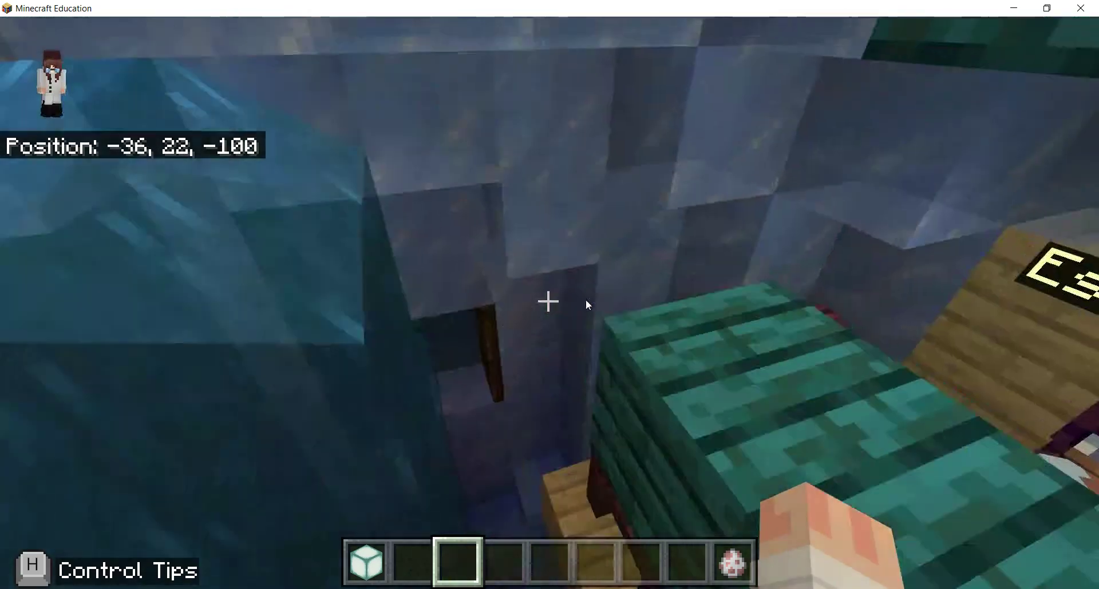
key("w")
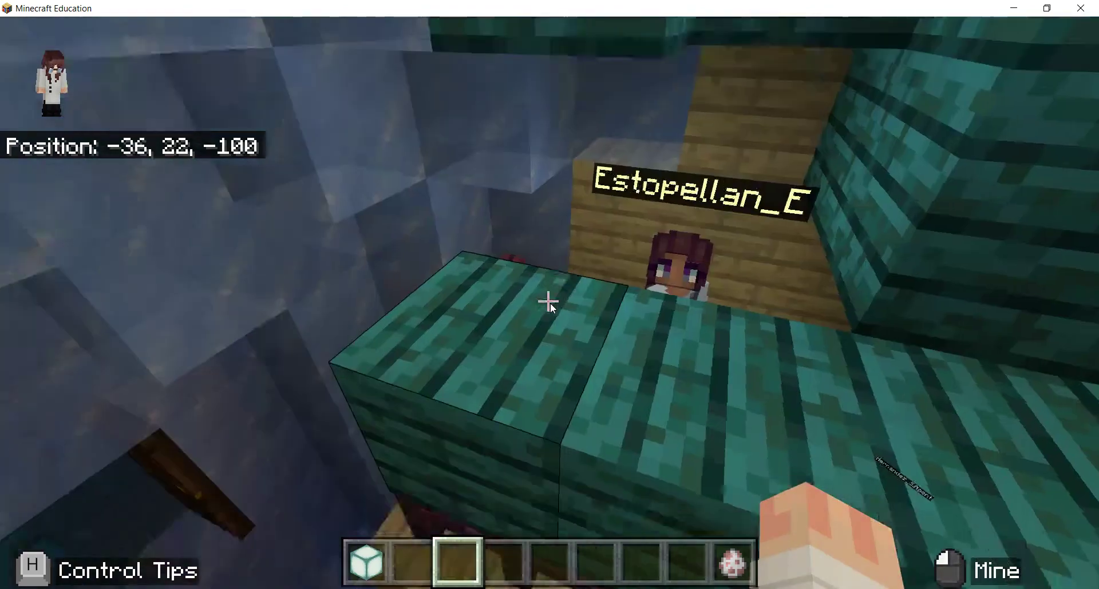
key("s")
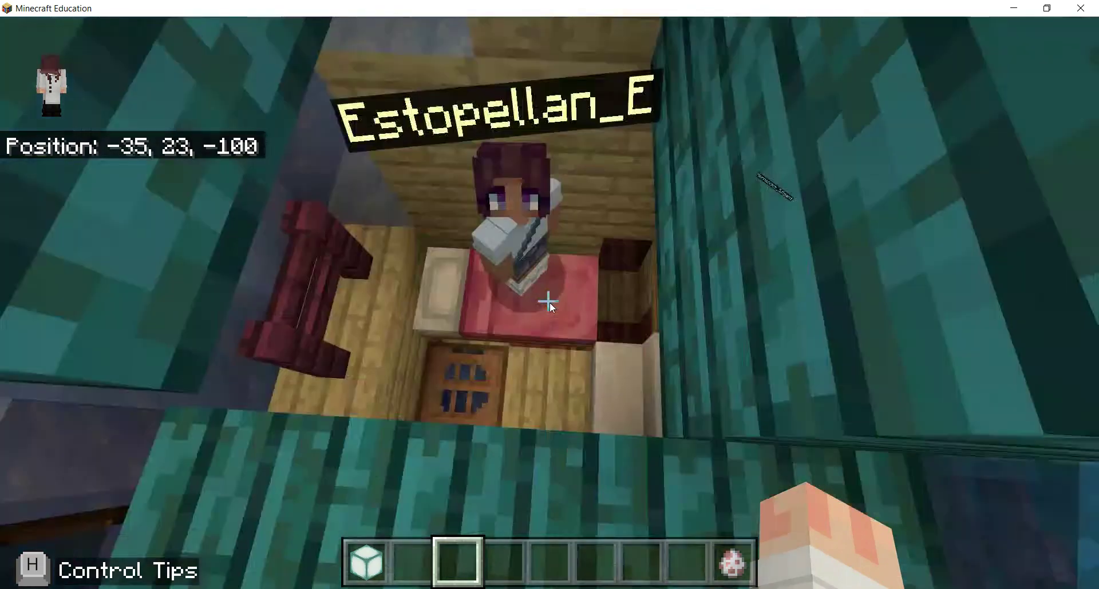
key("w")
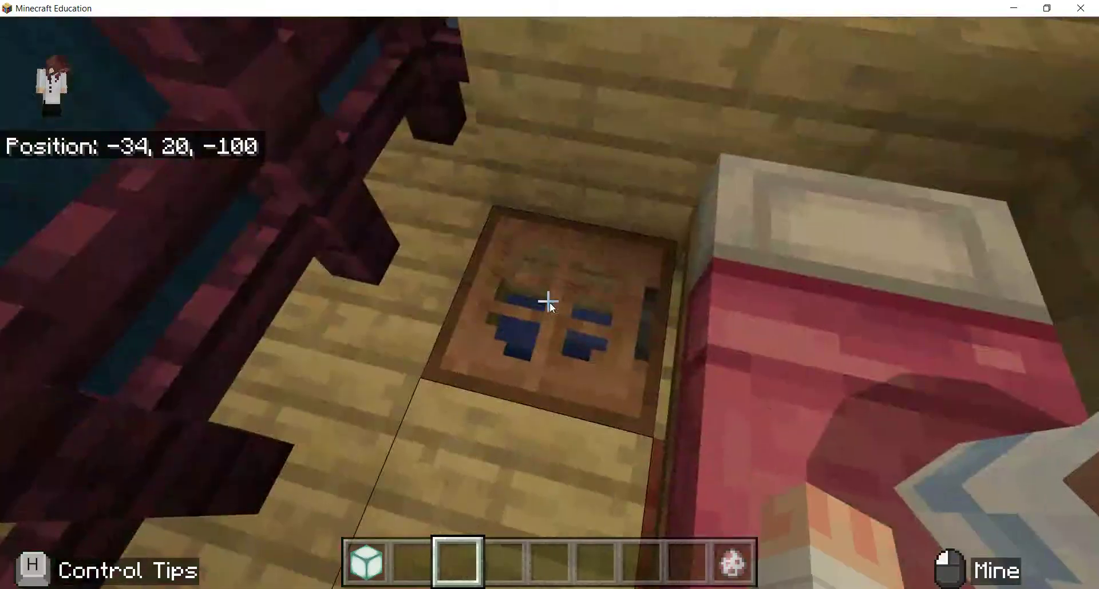
Open the trapdoor beside the bed and drop into the flooded lower room
right_click(548, 301)
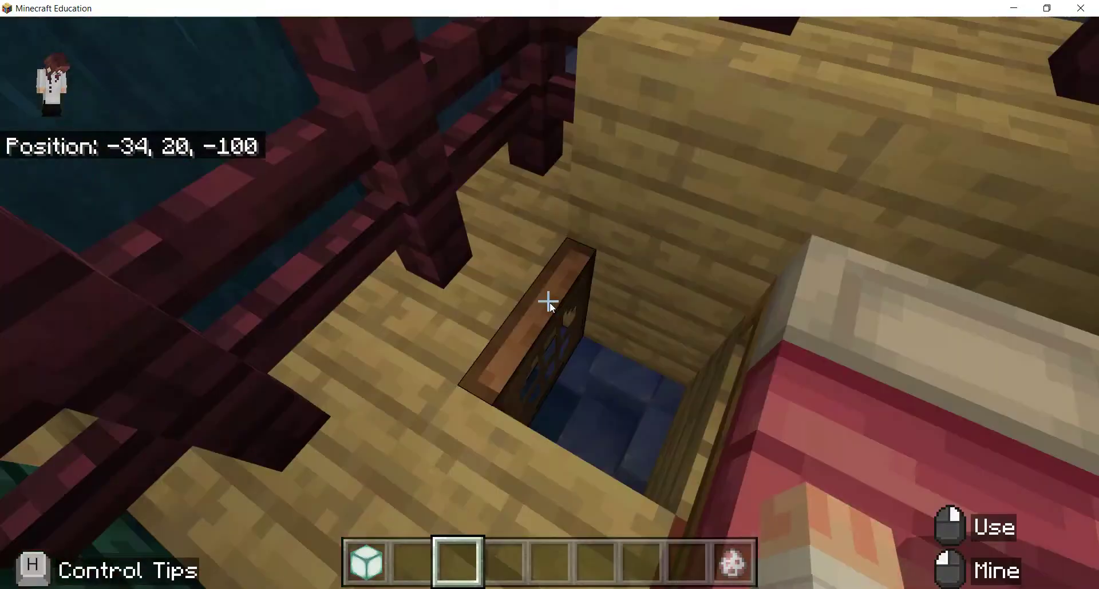
key("w")
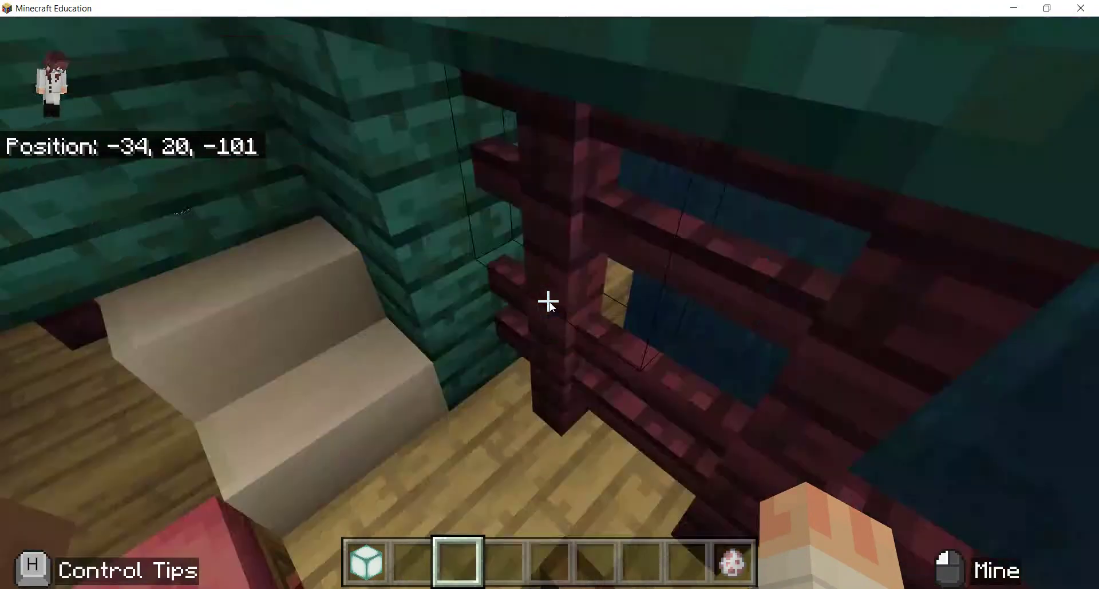
key("w")
key("w")
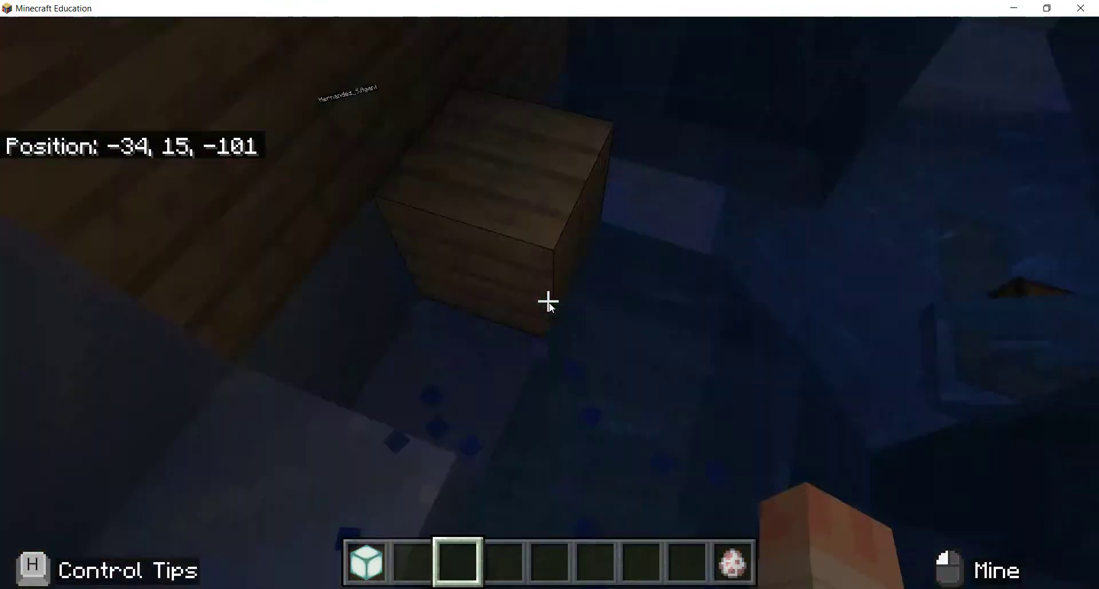
key("w")
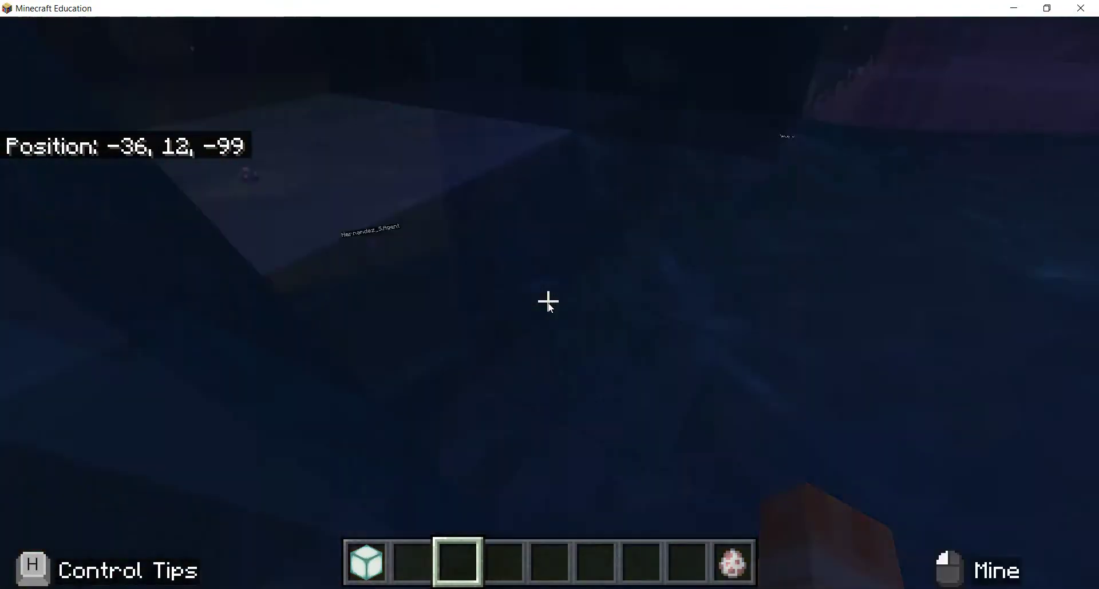
key("w")
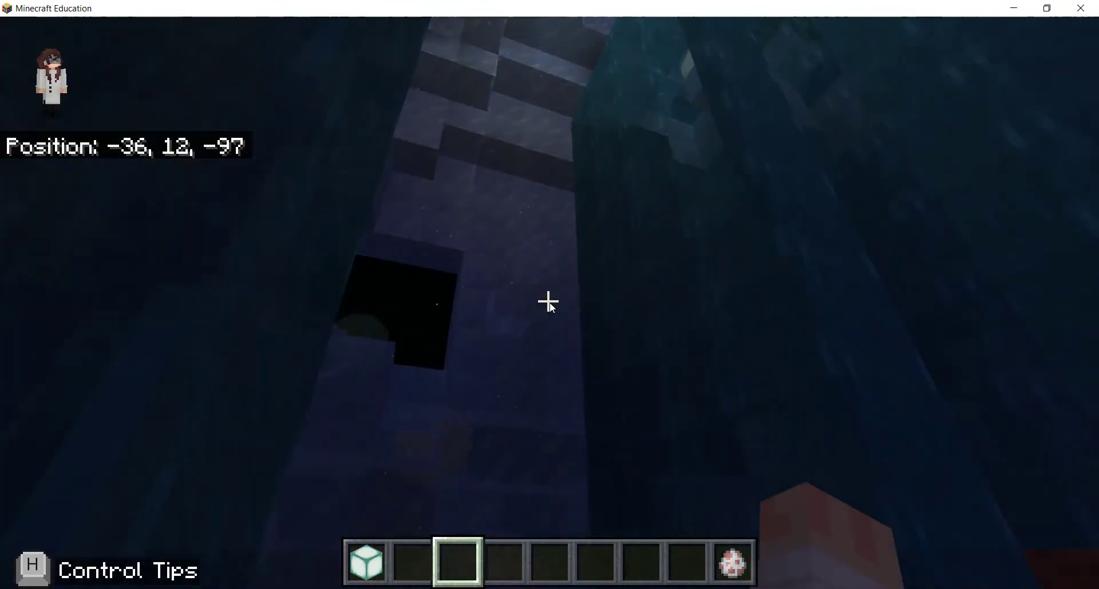
Swim around the underwater room toward the other player and the structure ahead
key("space")
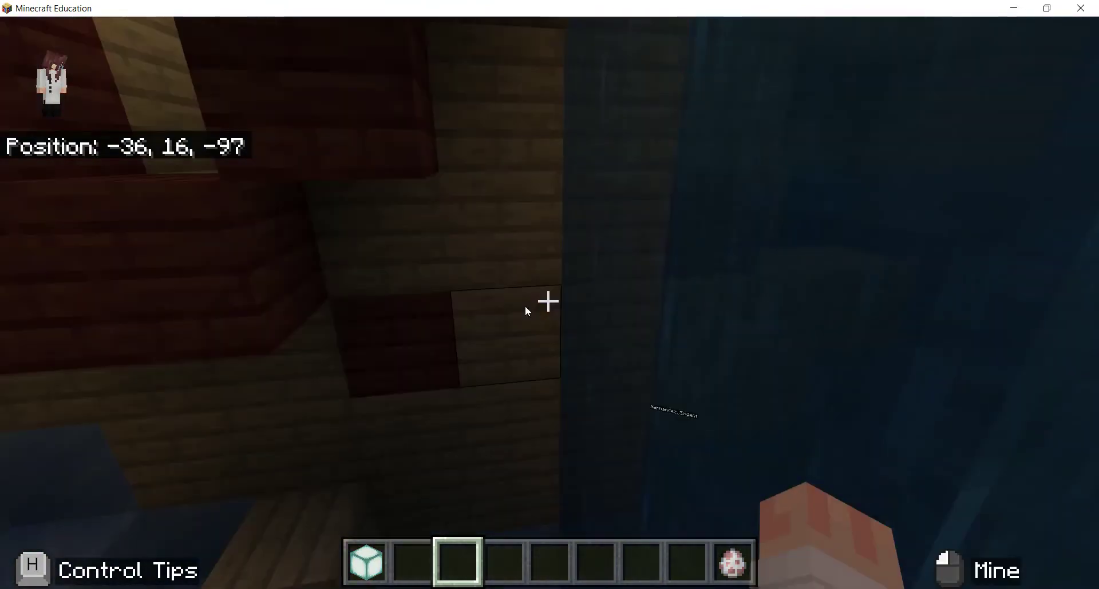
key("w")
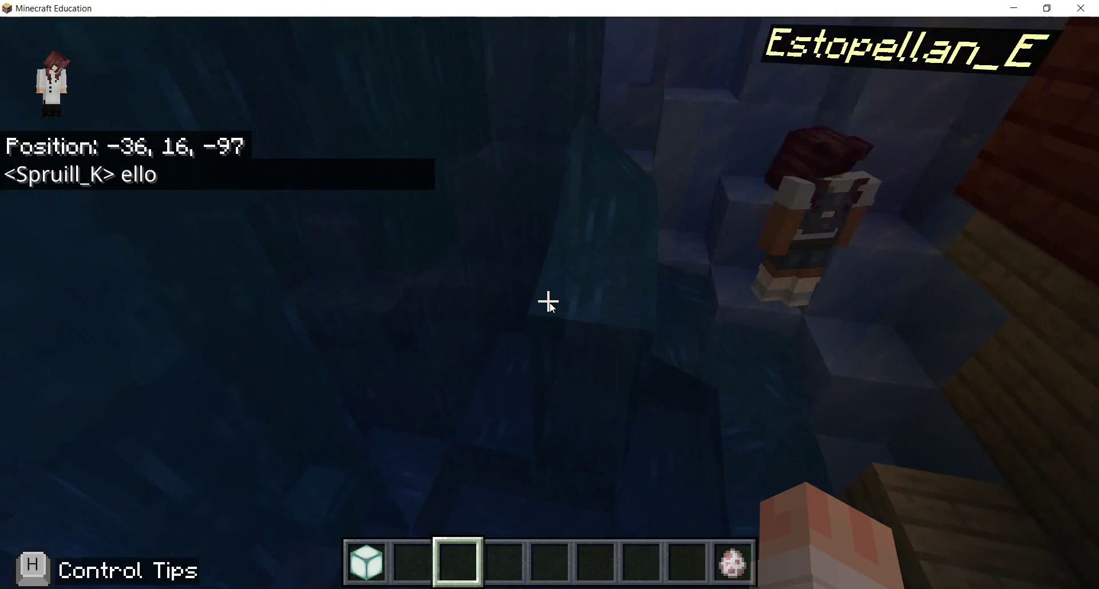
left_click_drag(536, 302, 545, 301)
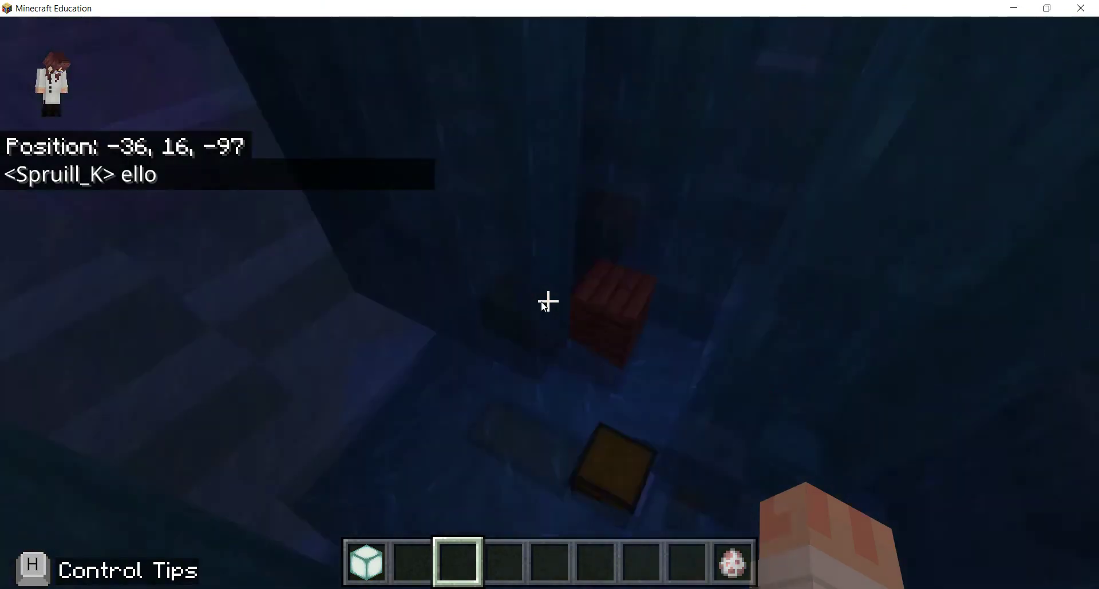
key("w")
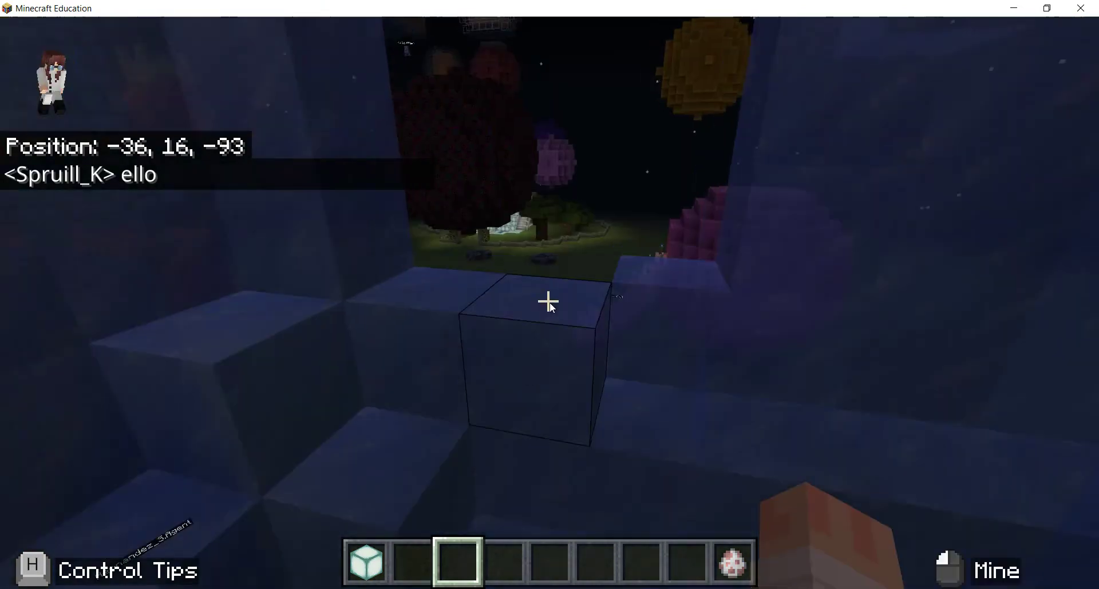
key("w")
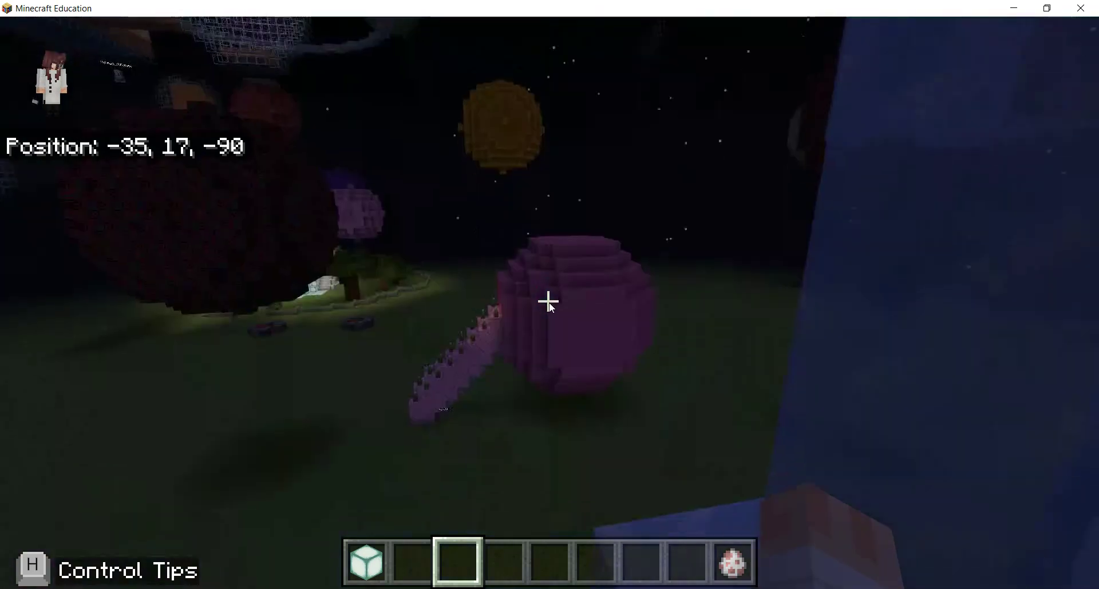
Leave the water and fly back up above the planet build
key("space")
key("shift")
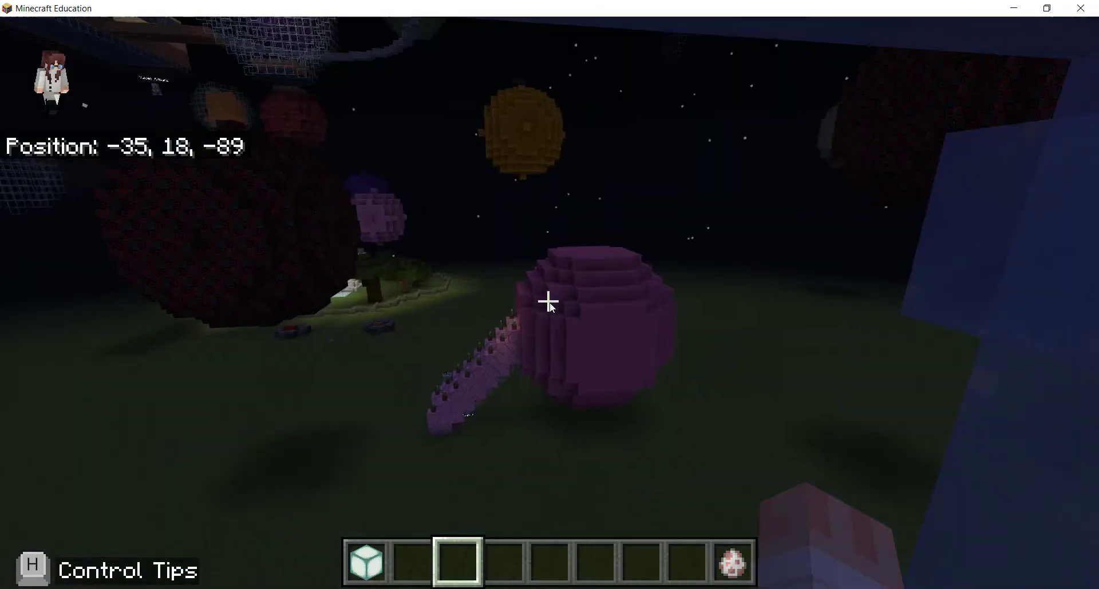
key("w")
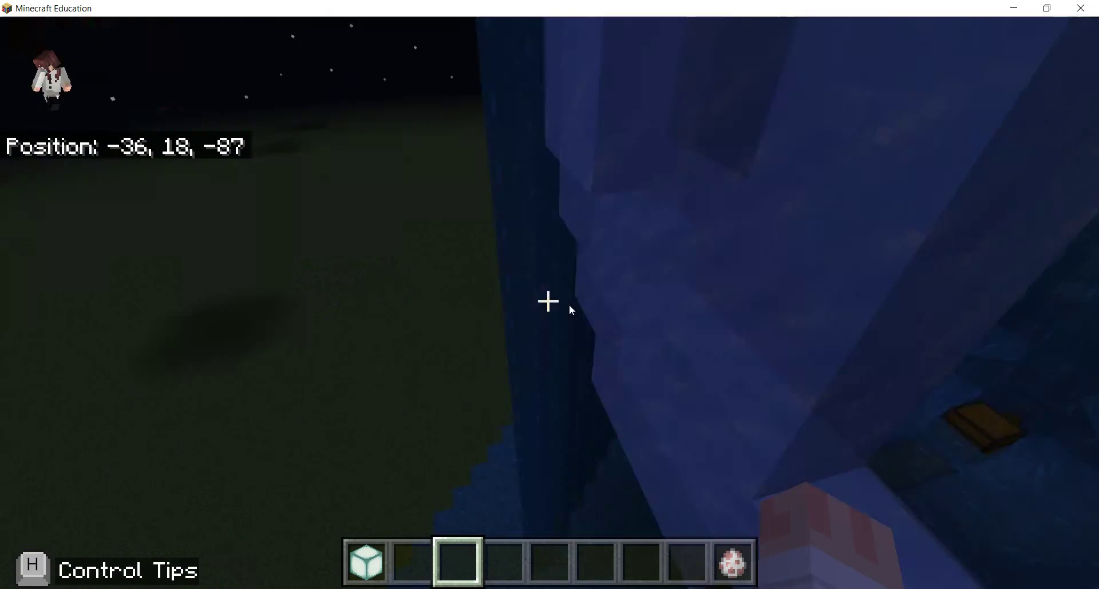
key("space")
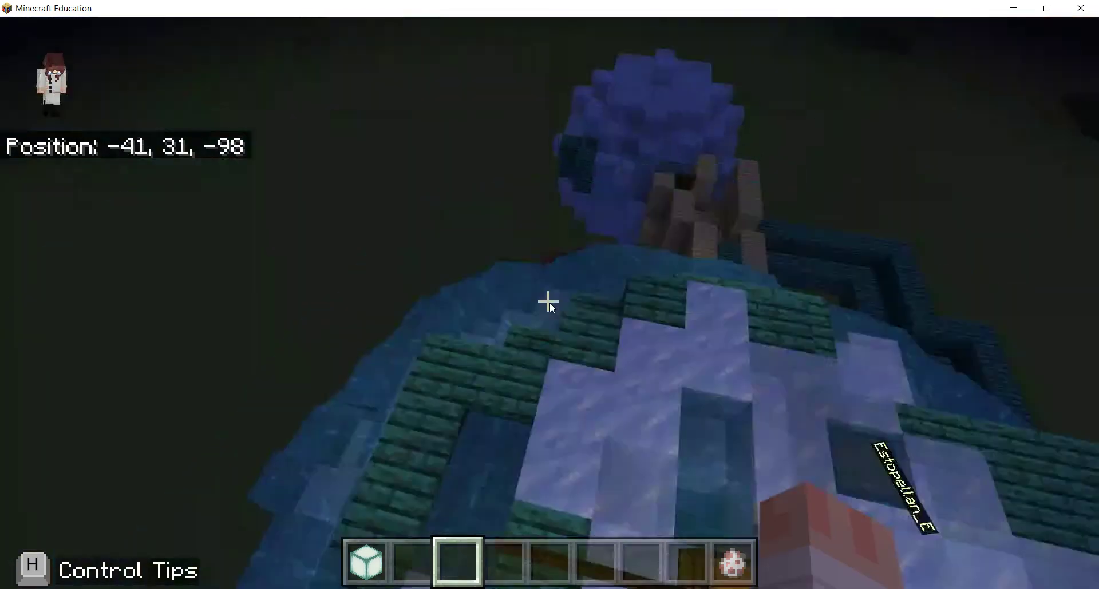
Read the tundra planet sign atop the build, then fly down through the blue balloon to the ground
key("w")
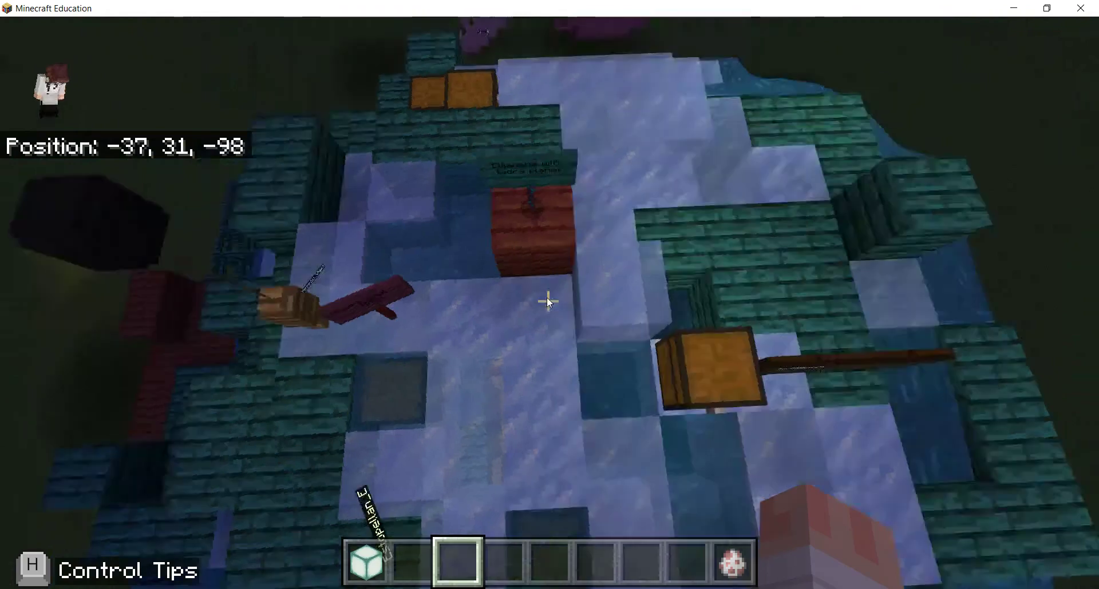
key("shift")
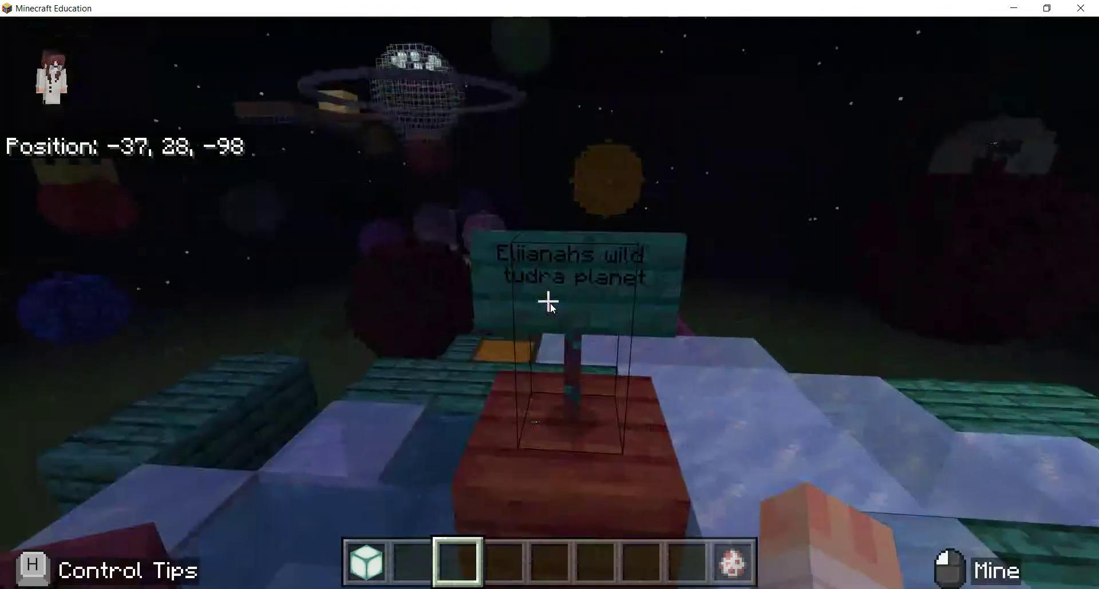
key("w")
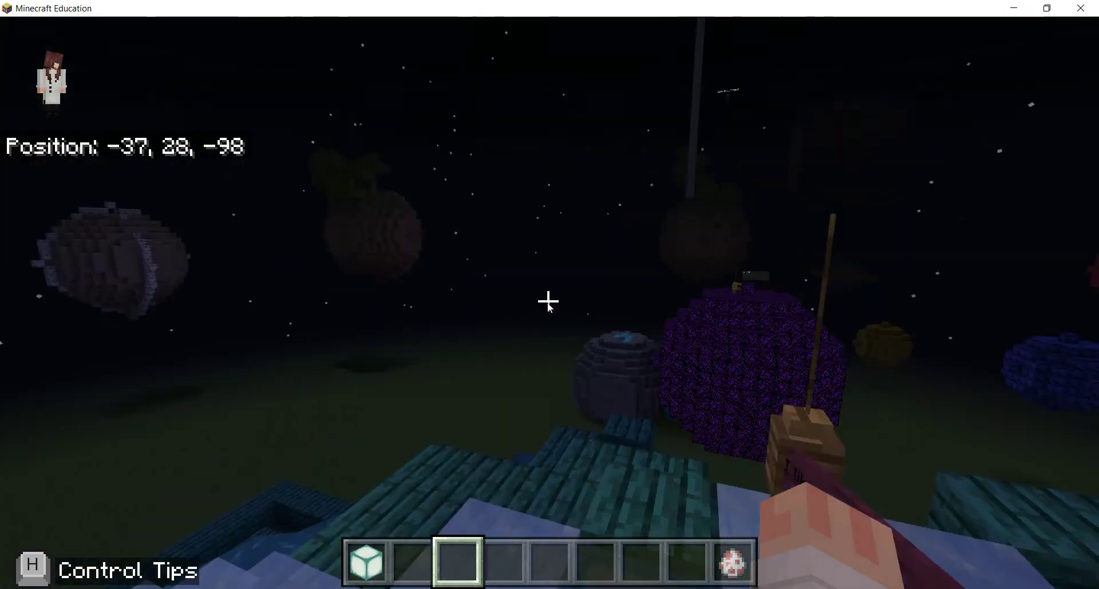
key("w")
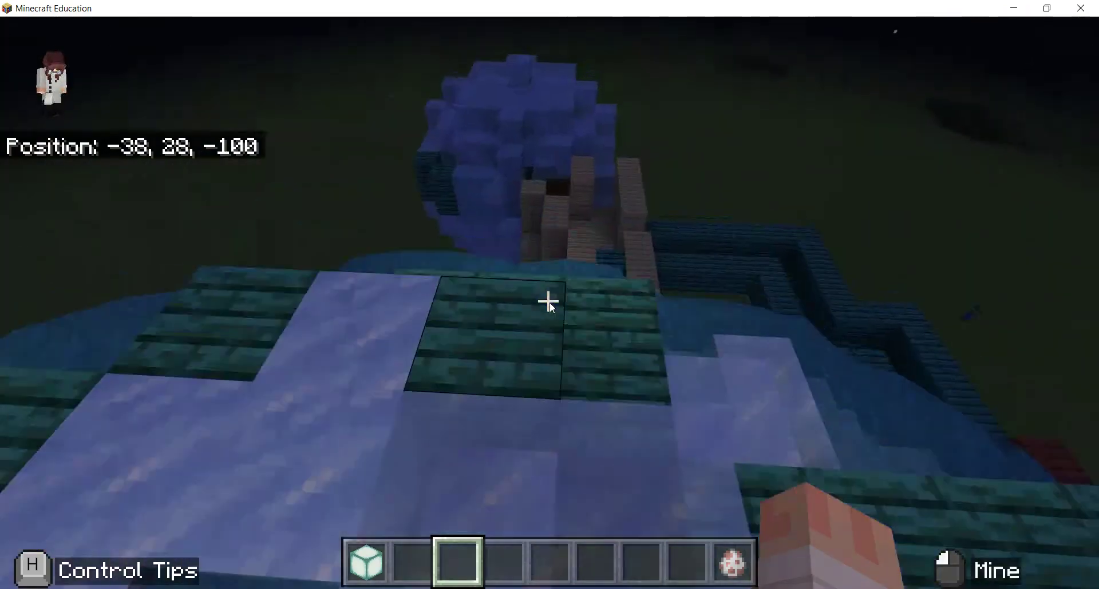
key("w")
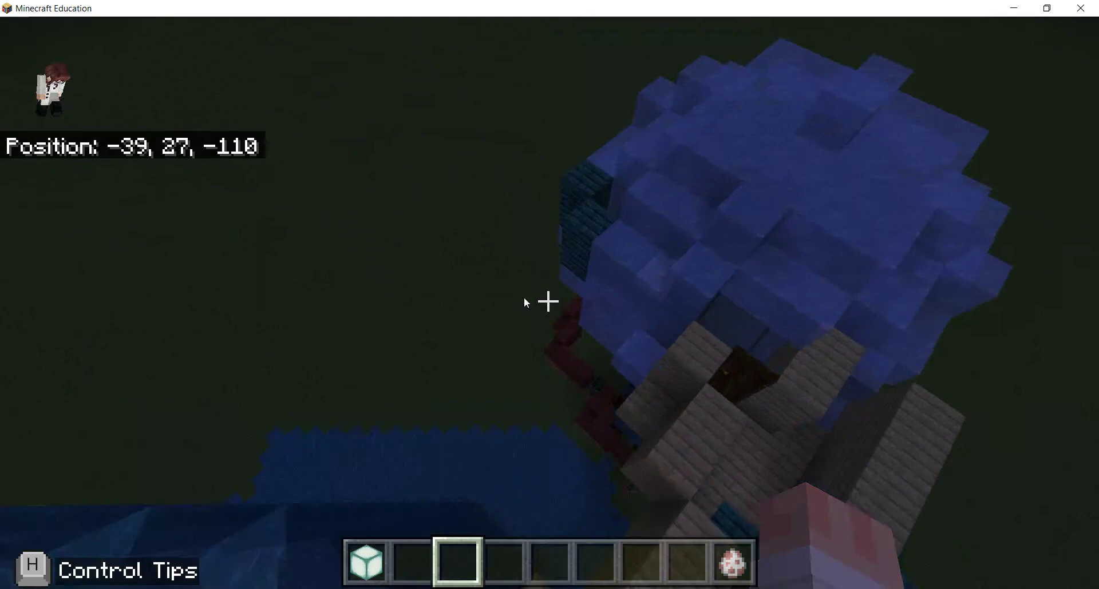
key("w")
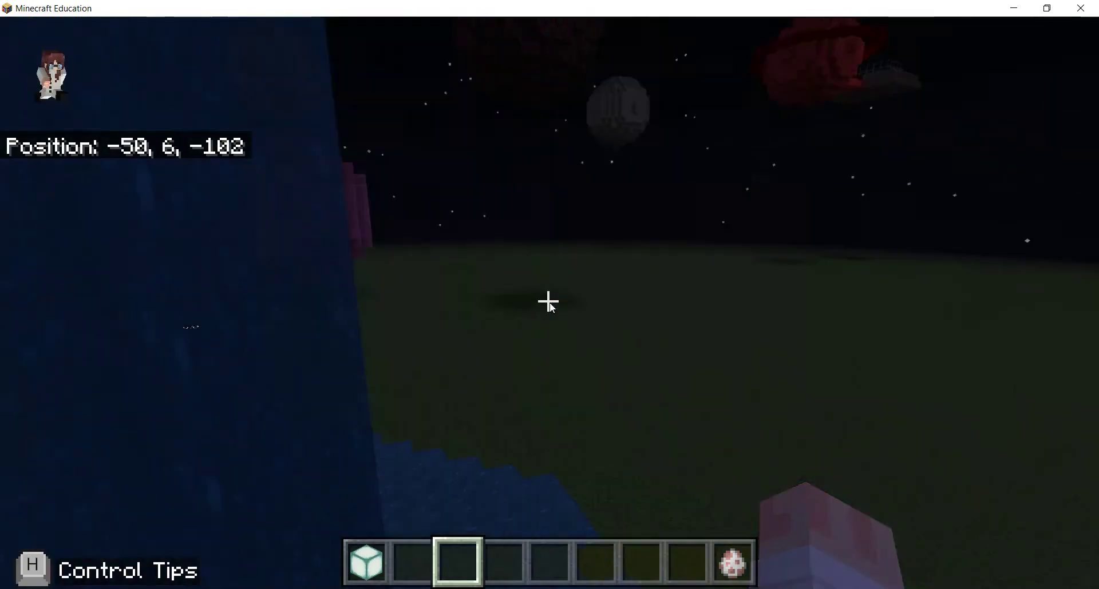
Walk to the dark 'don't worry, be happy' bench, then fly up beside the blue build
key("w")
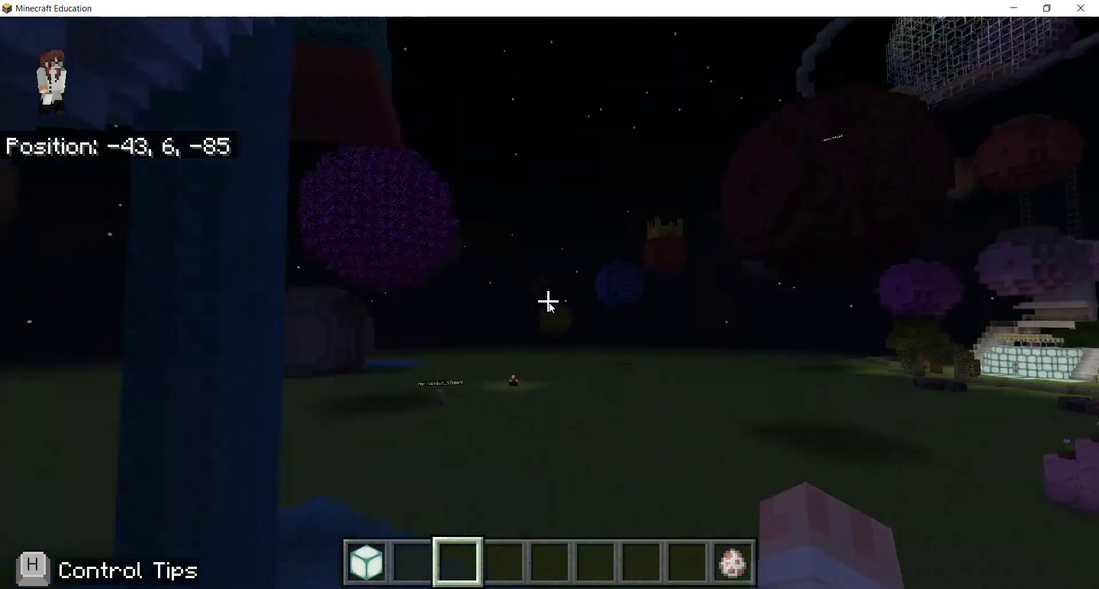
key("w")
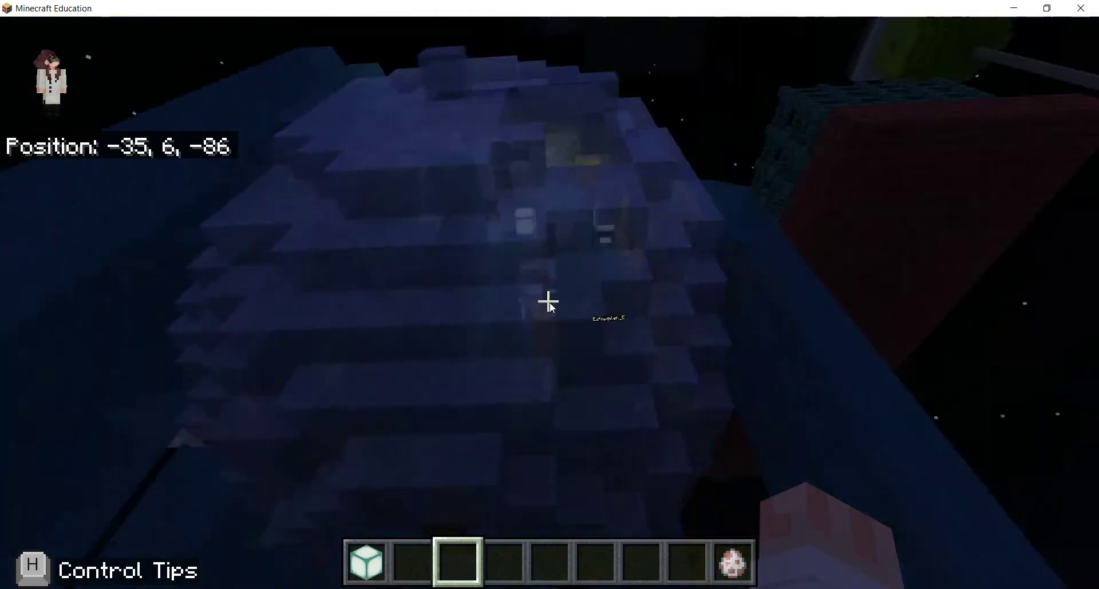
key("w")
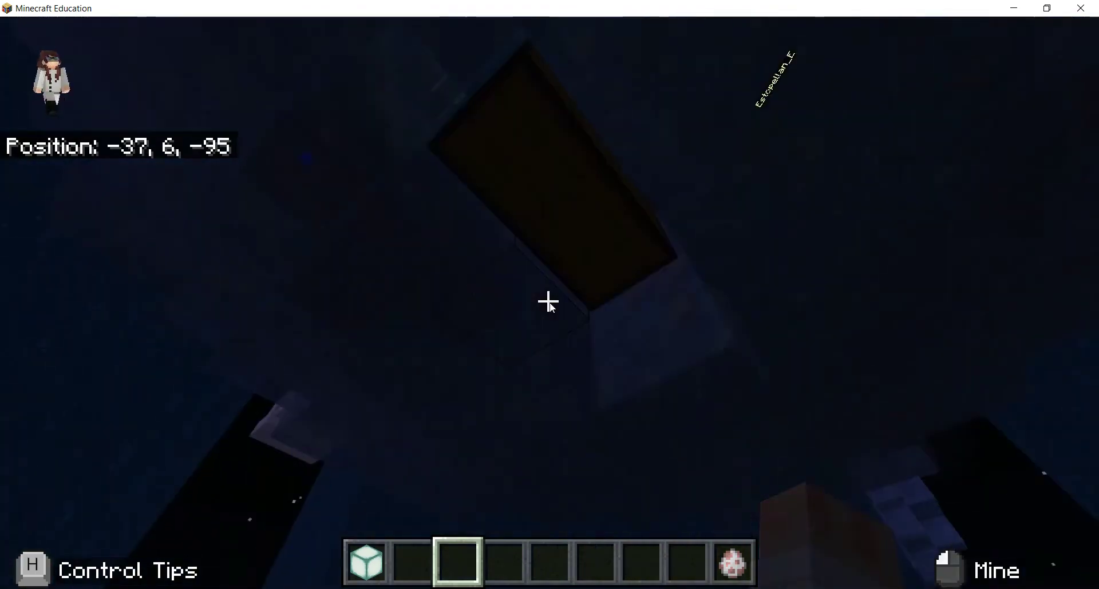
left_click_drag(548, 302, 548, 303)
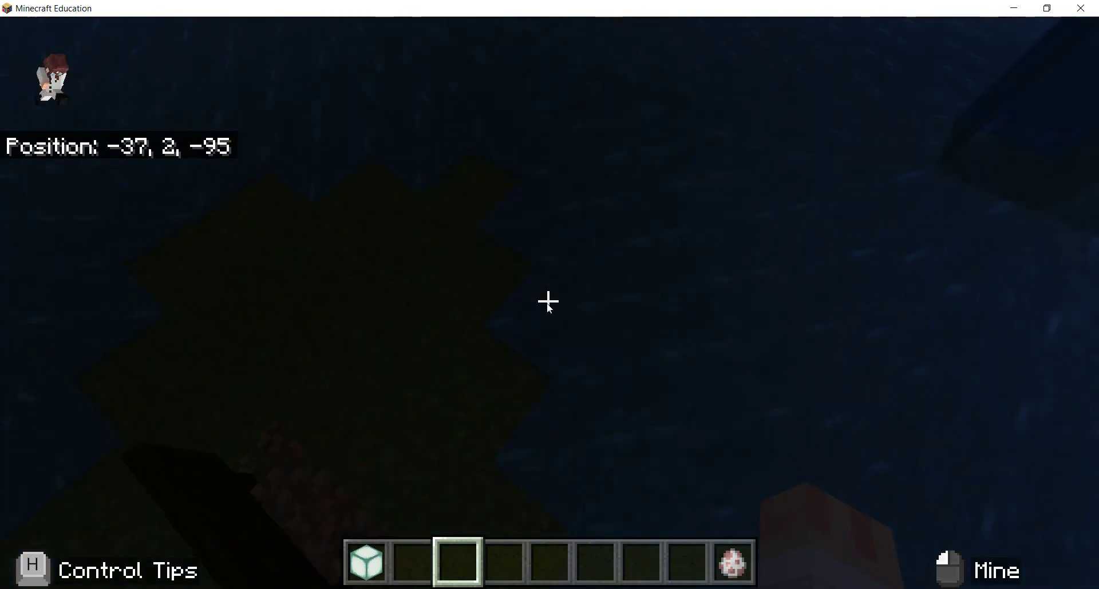
key("w")
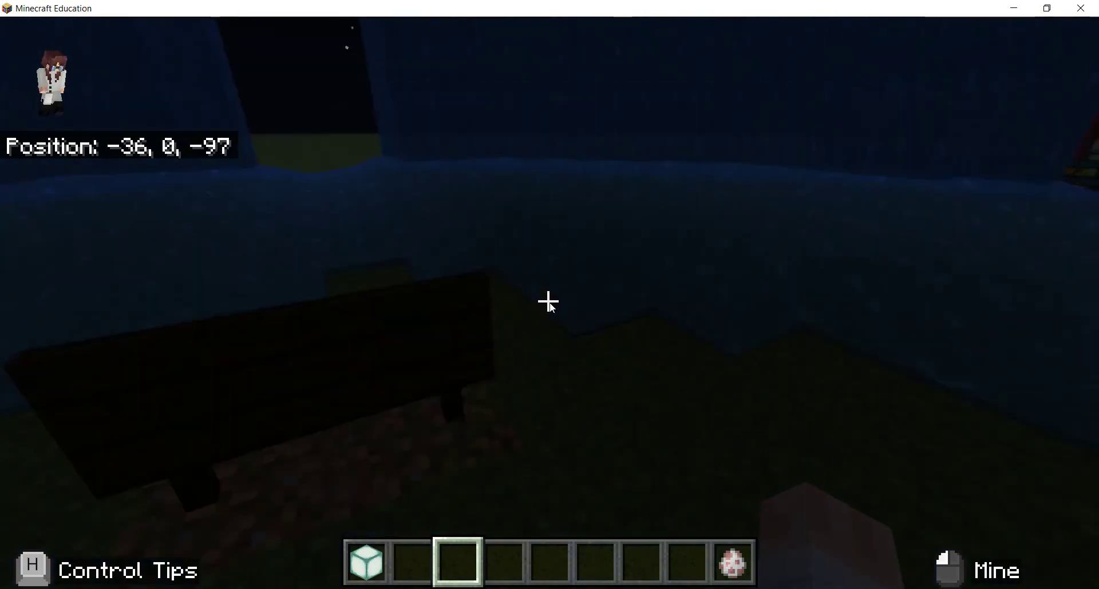
key("w")
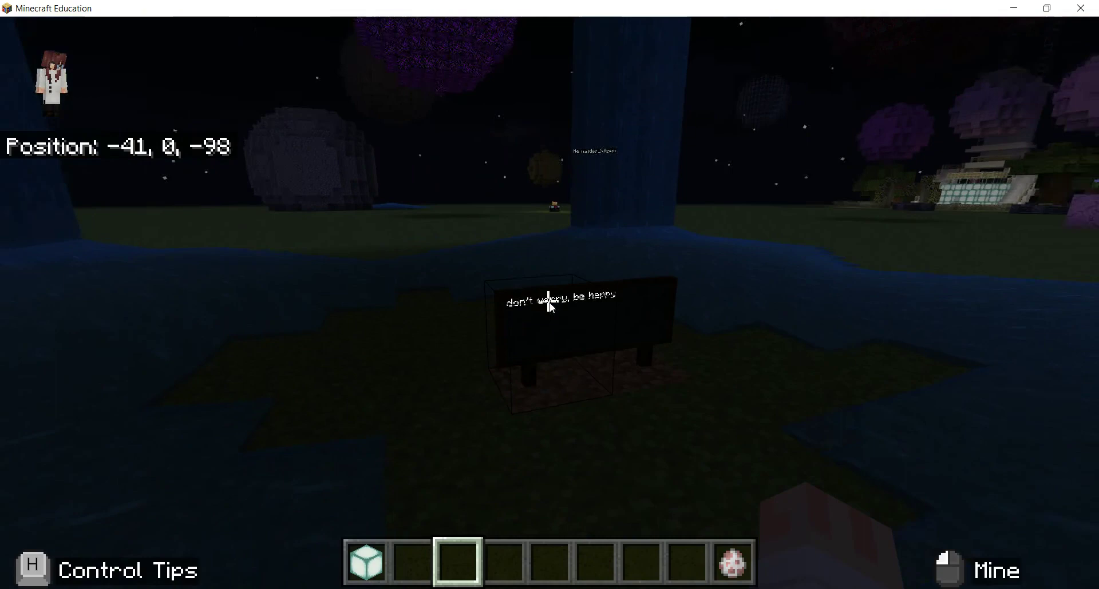
left_click_drag(549, 302, 549, 302)
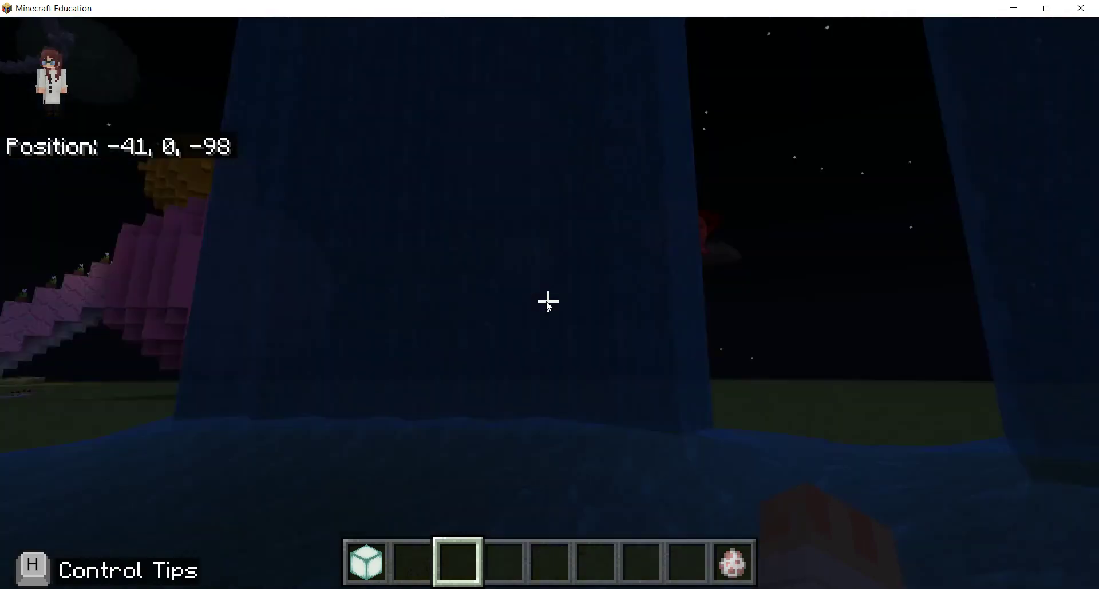
key("space")
key("space")
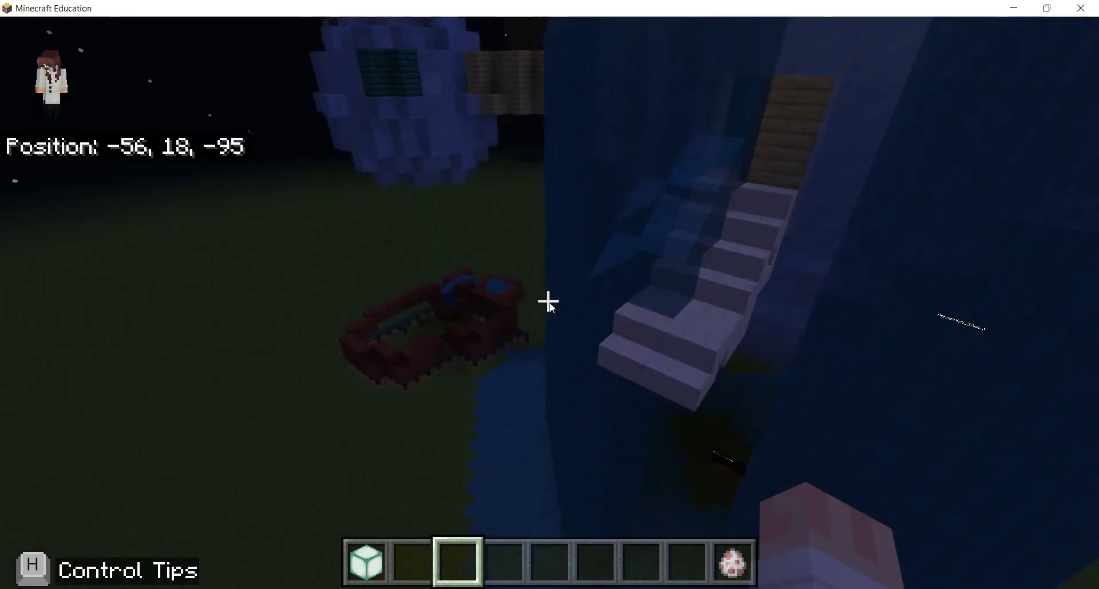
Circle the ice planet and drop down into the wooden house past its door
key("space")
key("space")
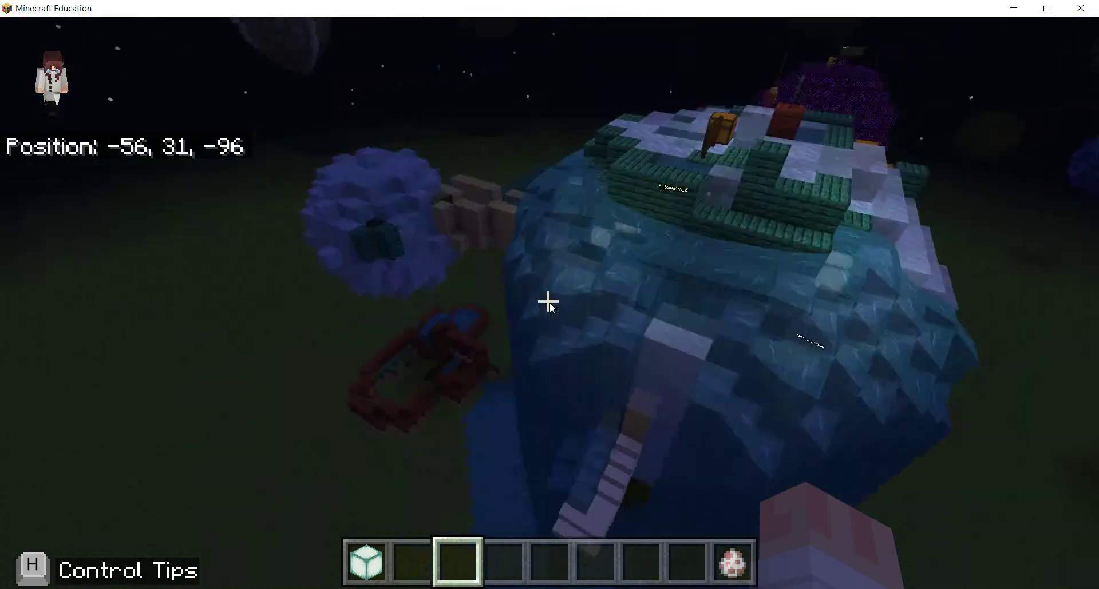
key("w")
key("w")
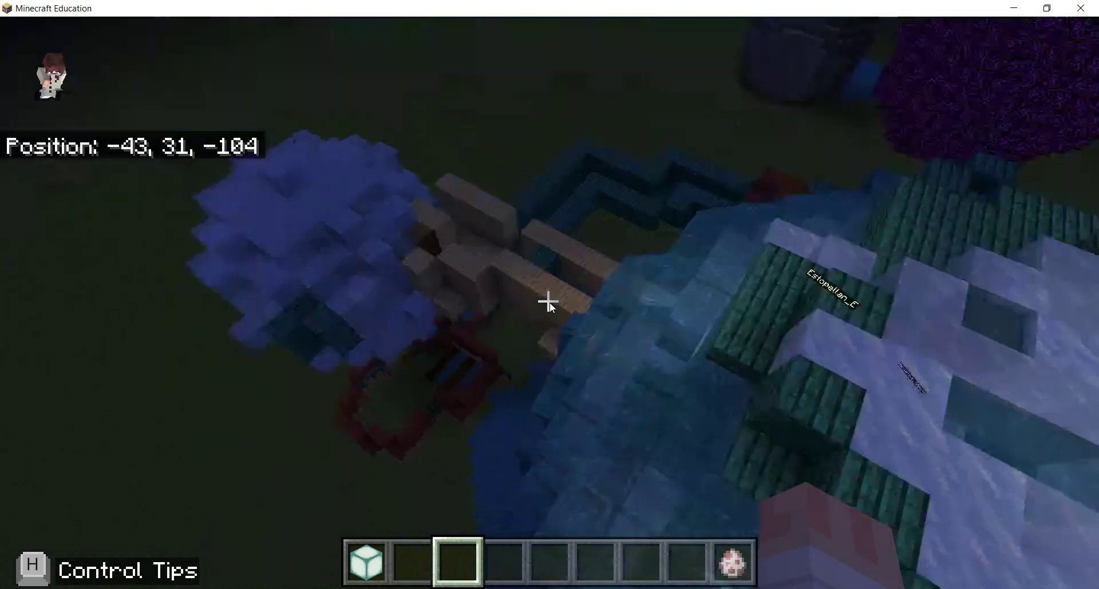
key("shift")
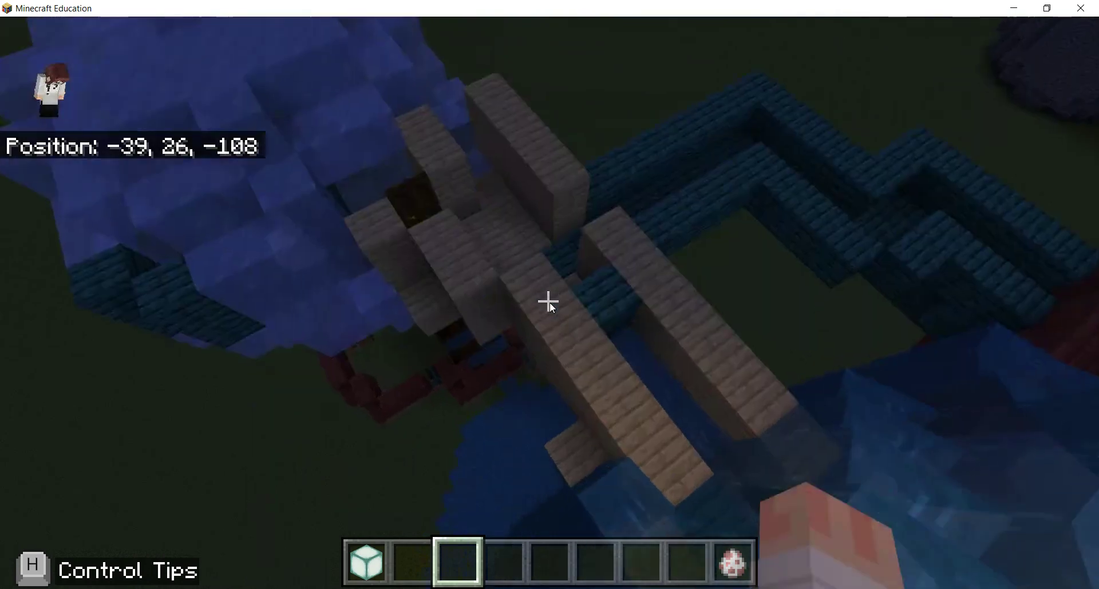
key("w")
key("shift")
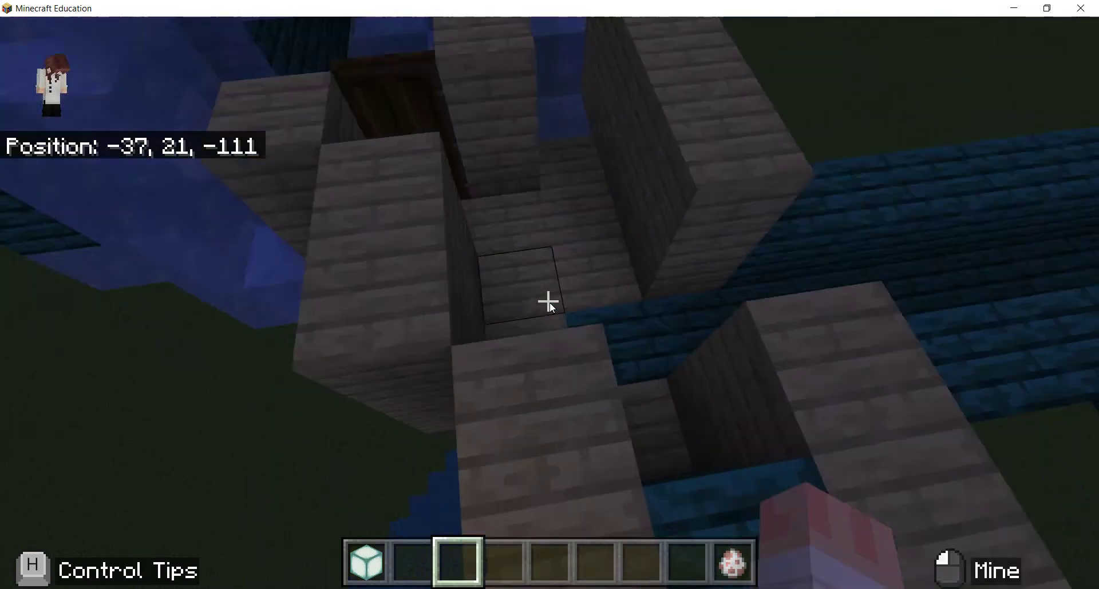
key("w")
key("shift")
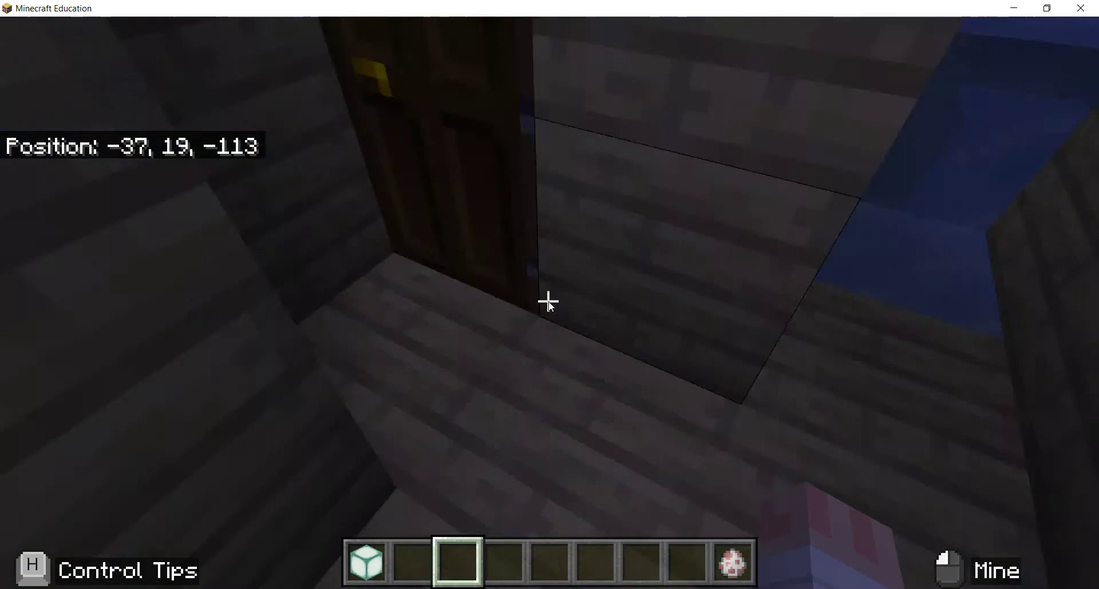
key("w")
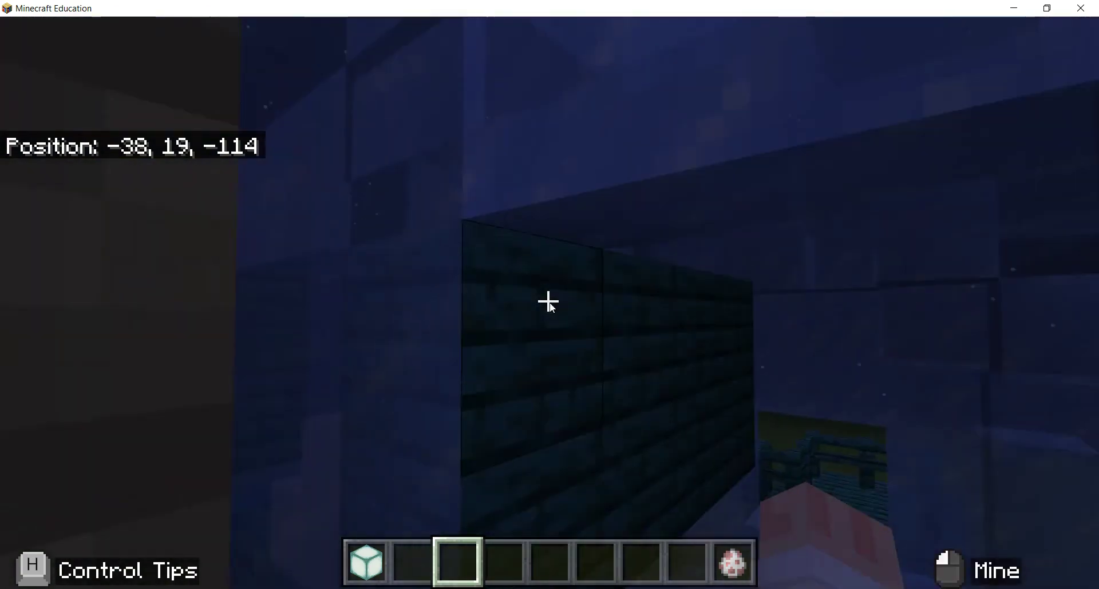
Explore the flooded interior down to the prismarine floor
key("w")
key("shift")
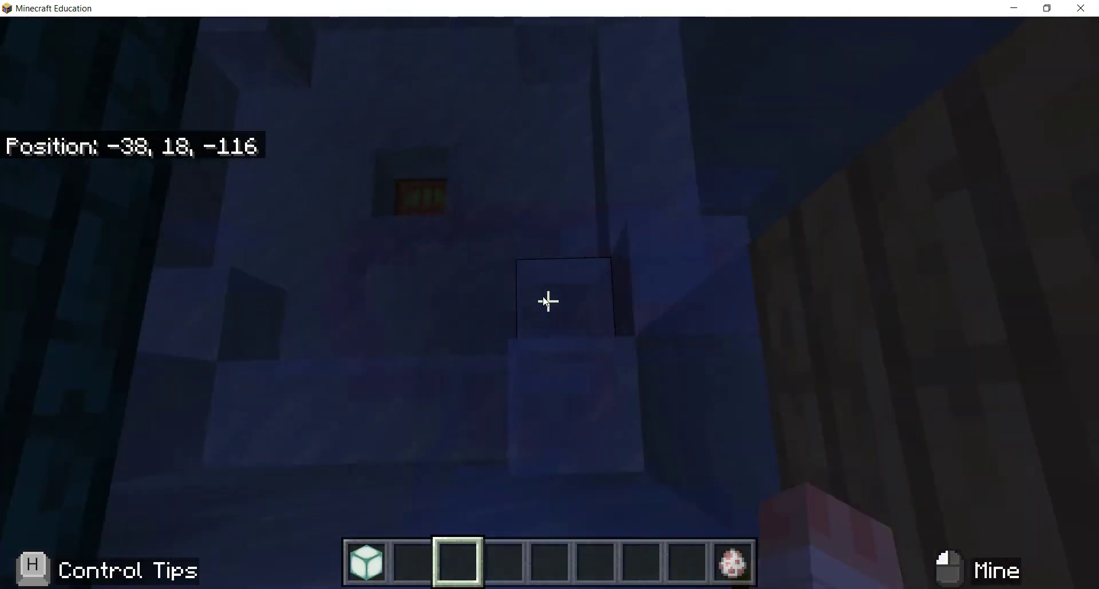
key("w")
key("w")
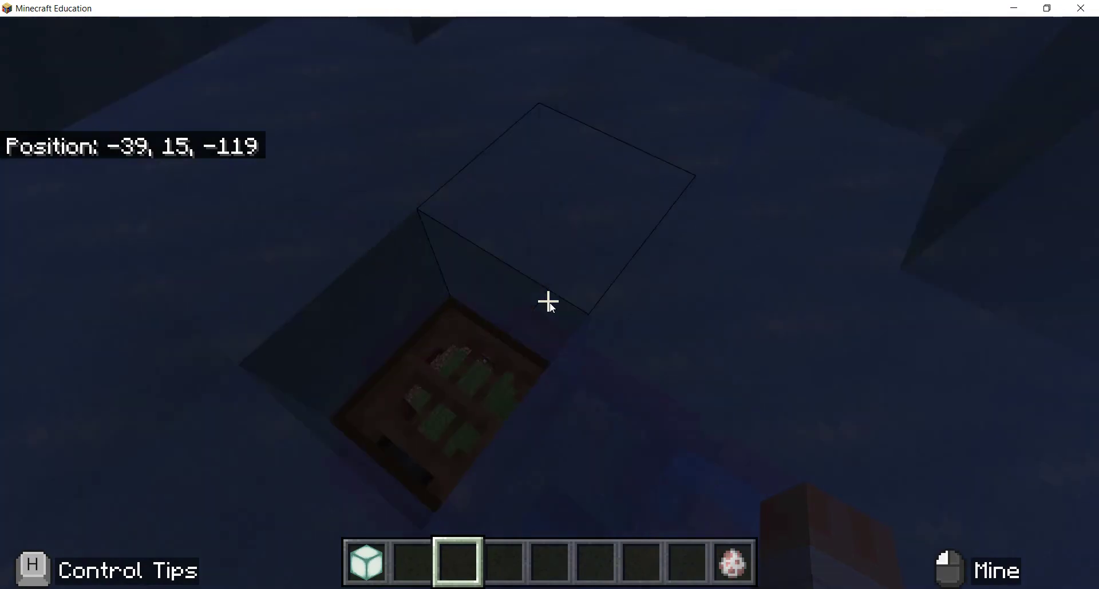
key("w")
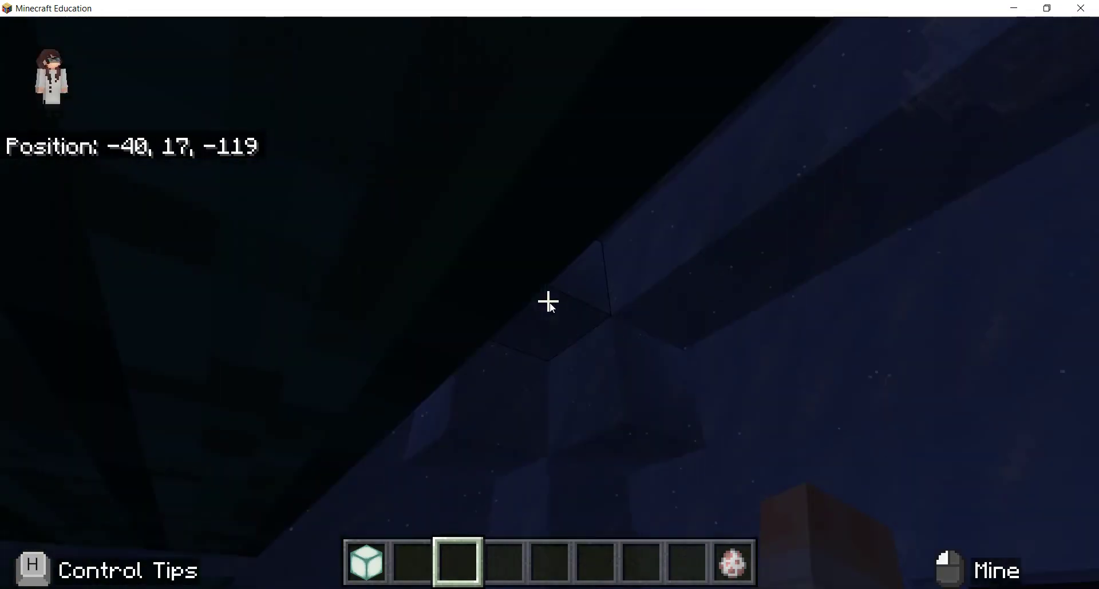
key("w")
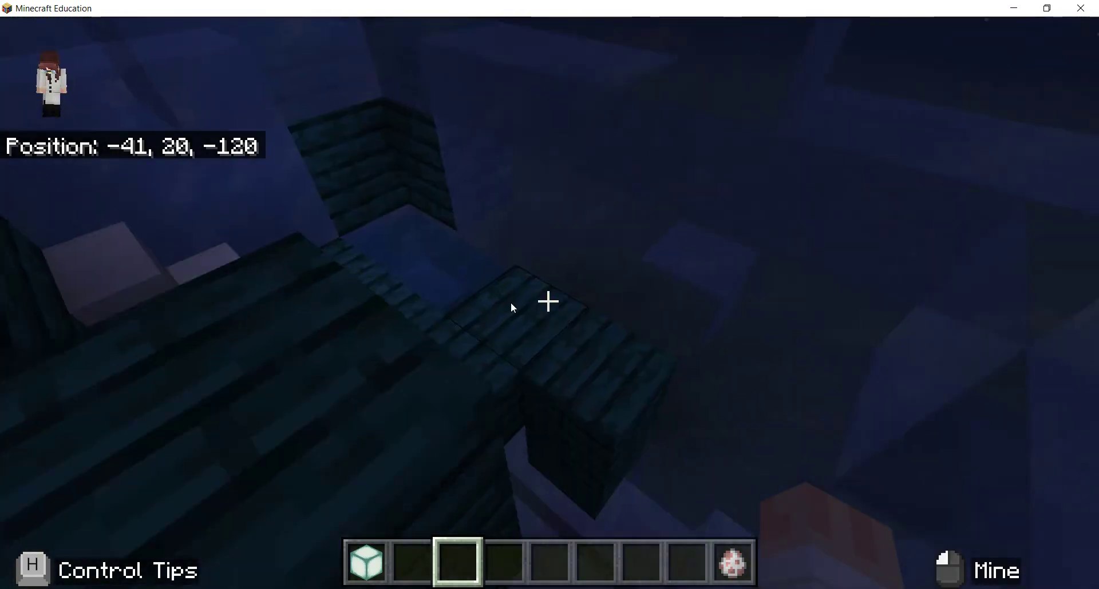
key("w")
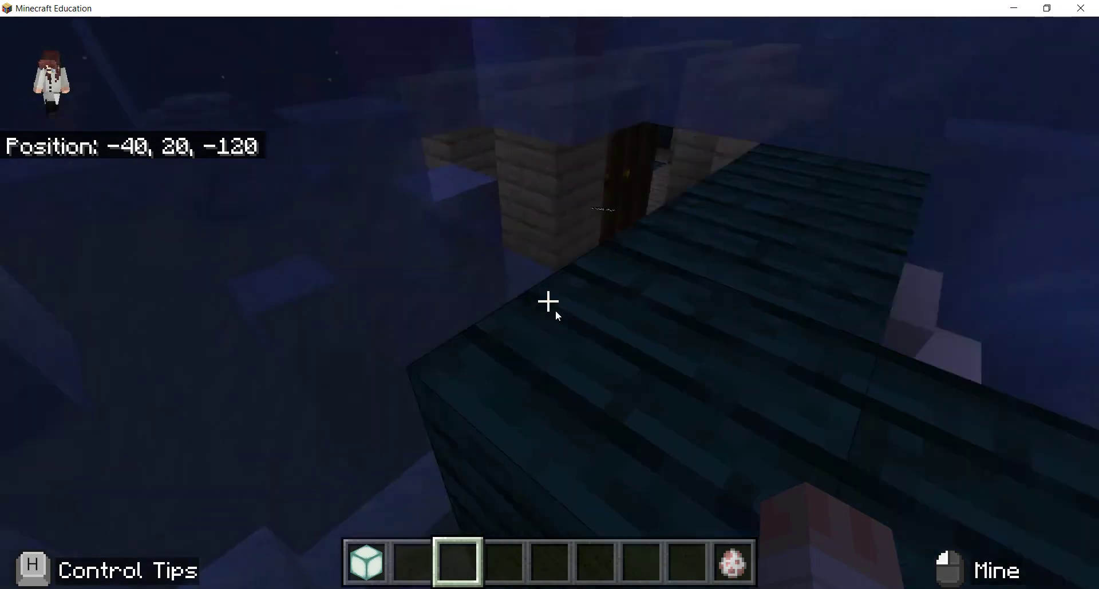
key("w")
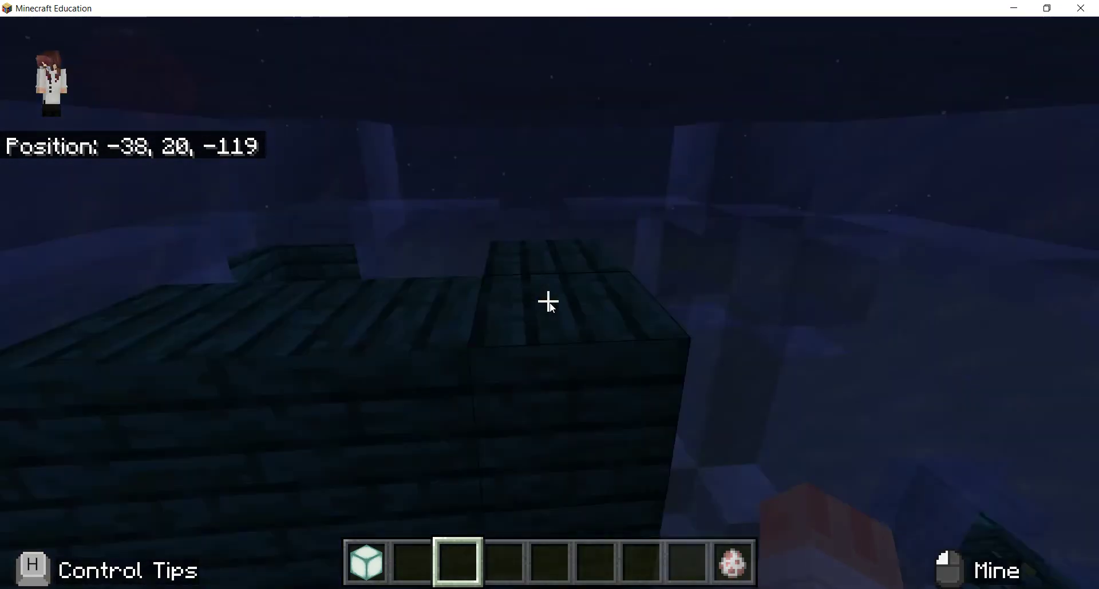
Pass beneath the prismarine structure onto the balcony, then rise above the small blue sphere
key("w")
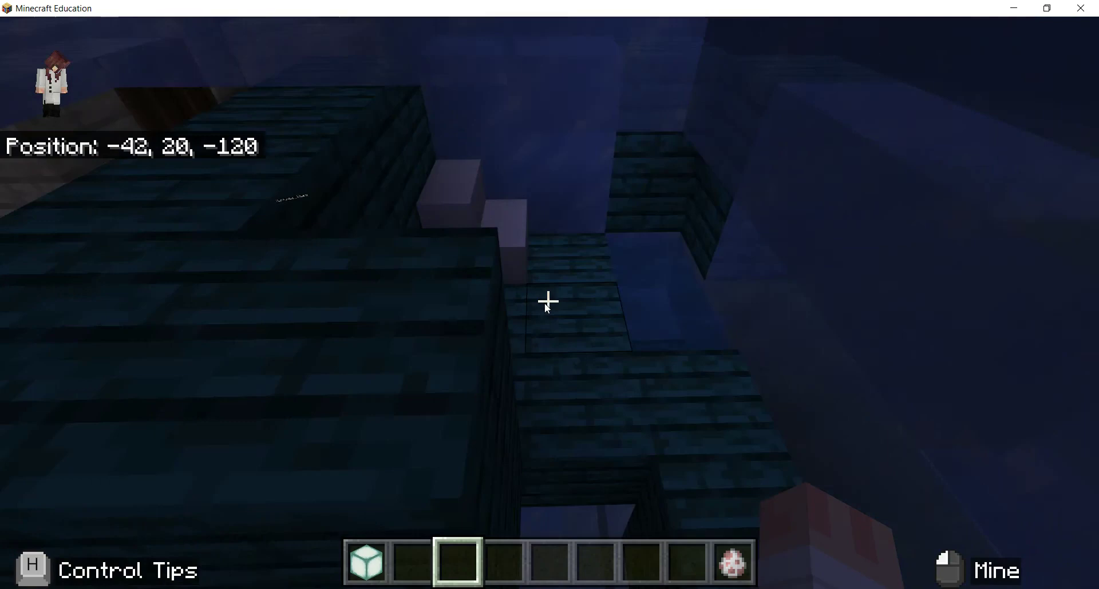
key("w")
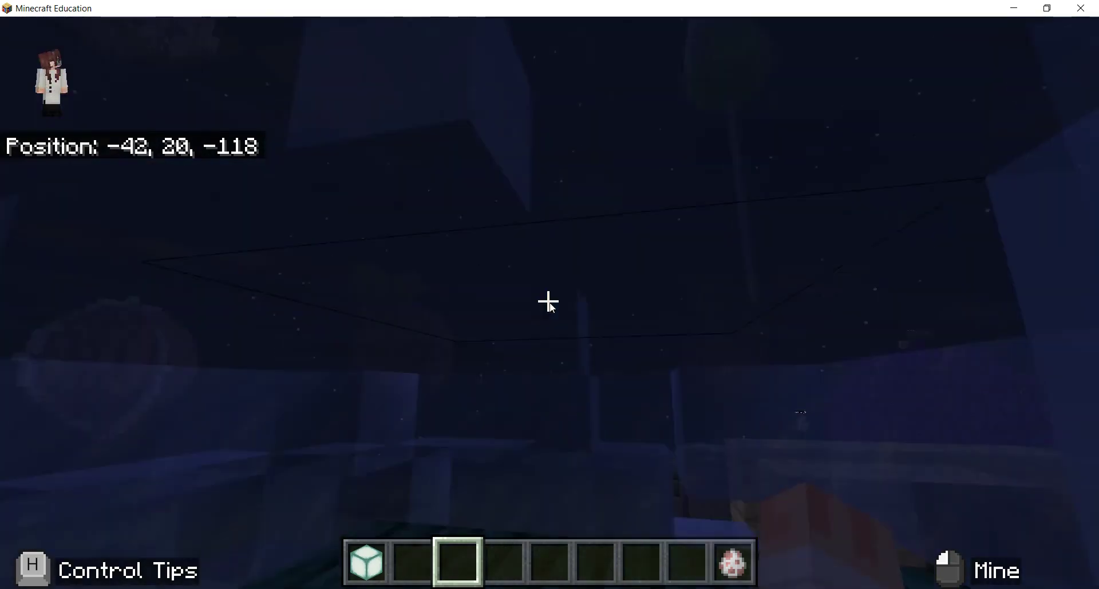
key("w")
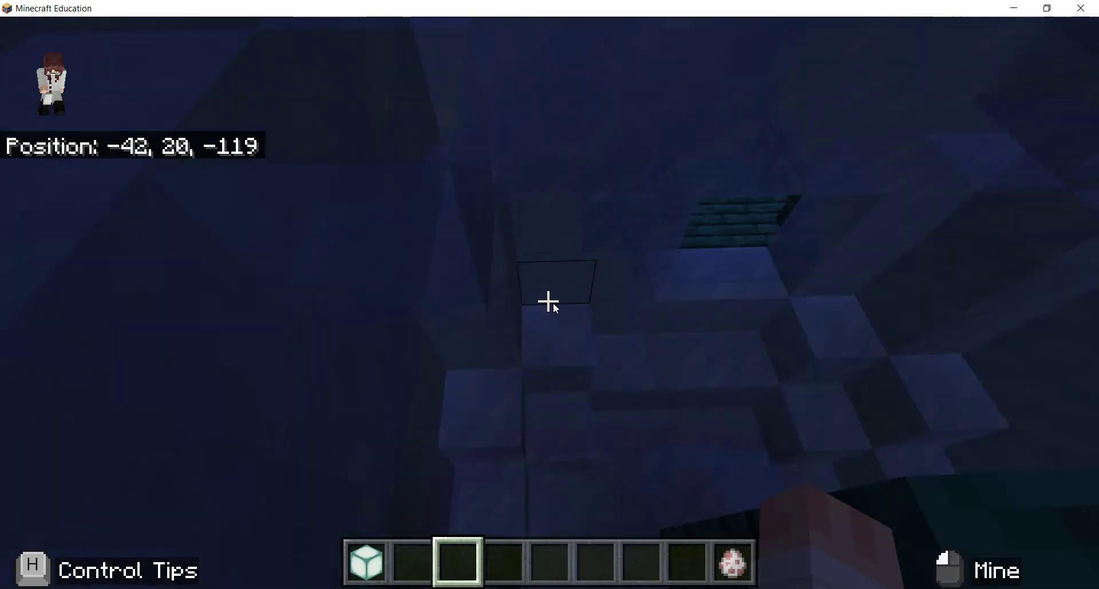
key("w")
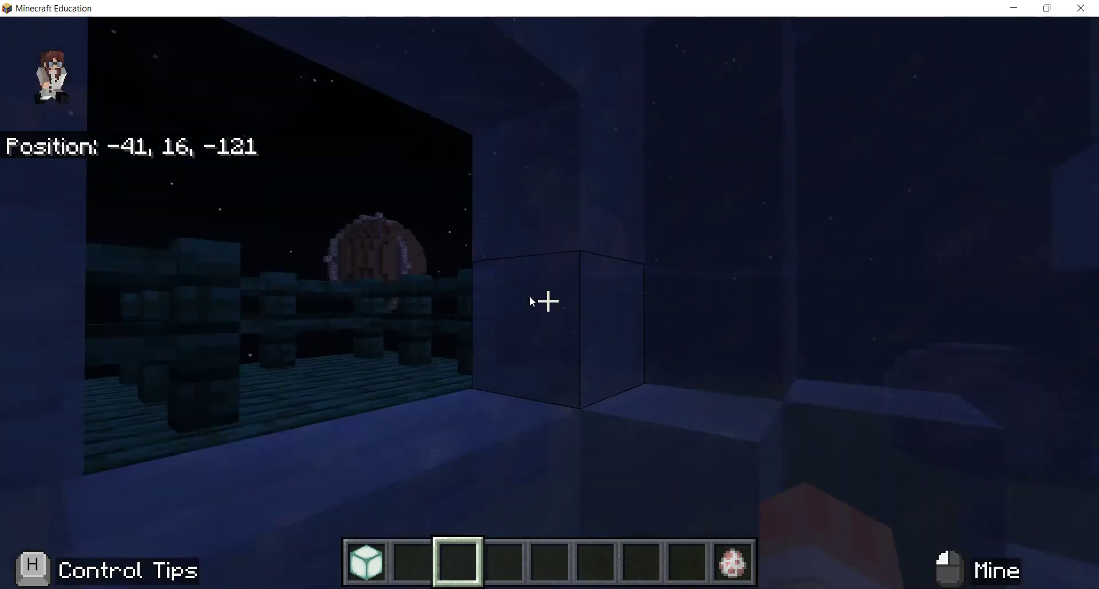
key("w")
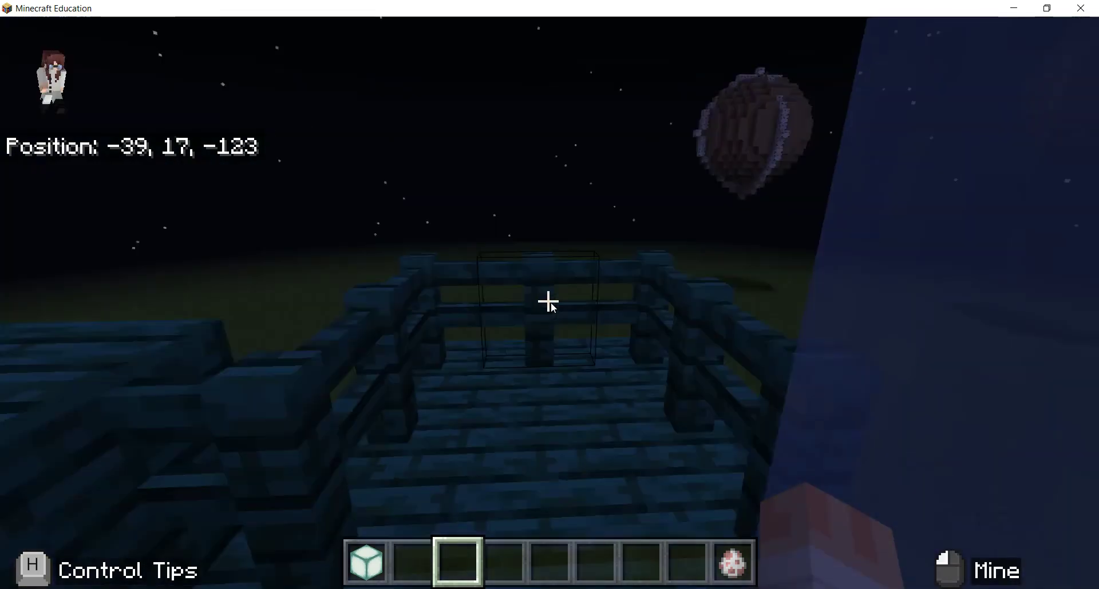
key("w")
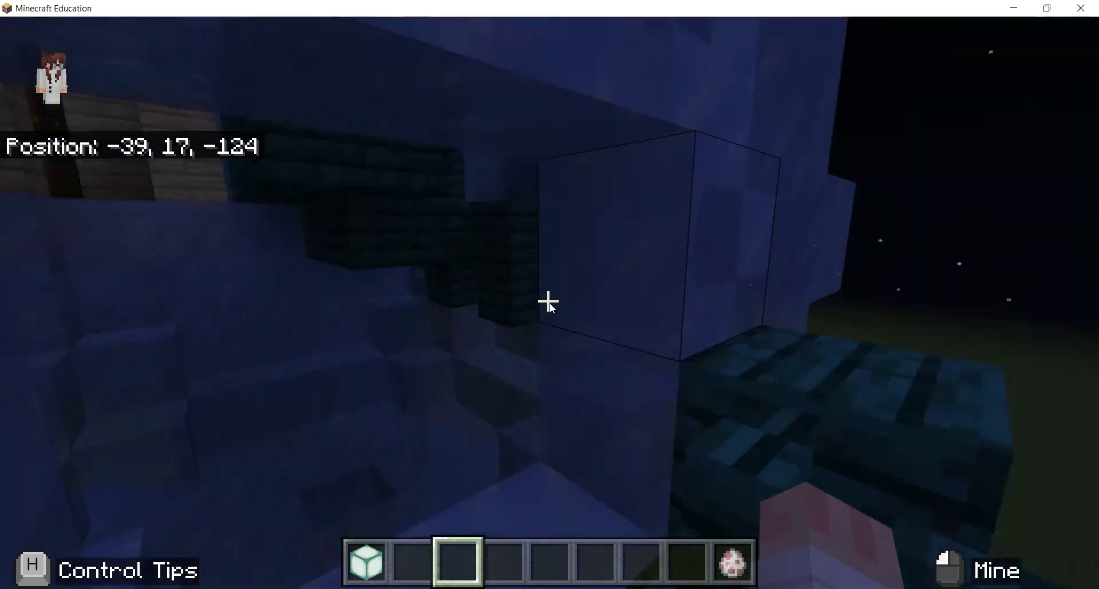
key("space")
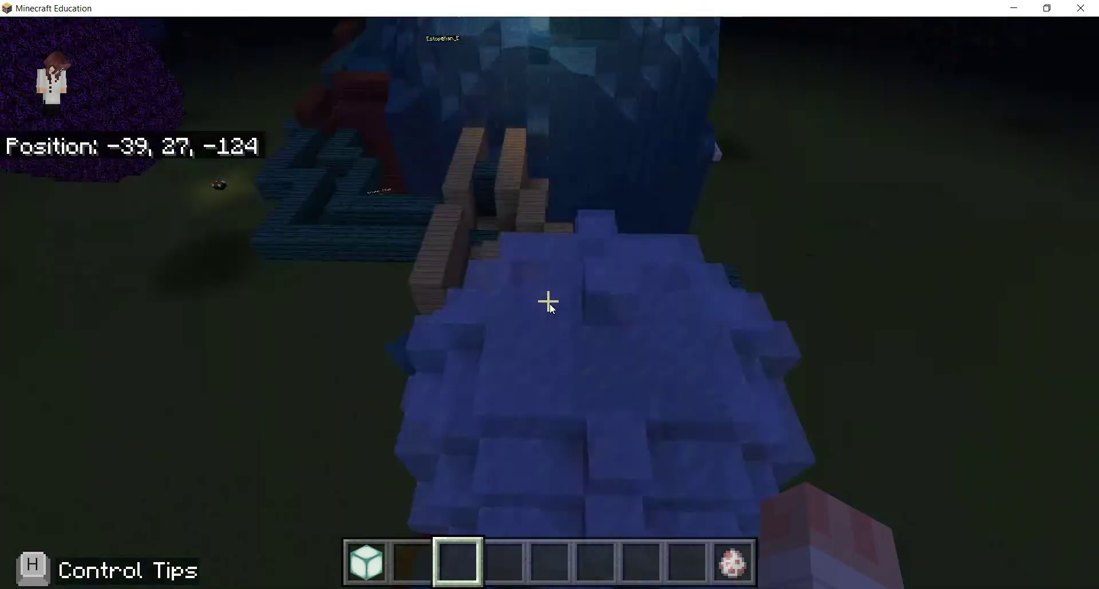
Circle and descend beside the blue sphere, looking around at the nearby builds
key("w")
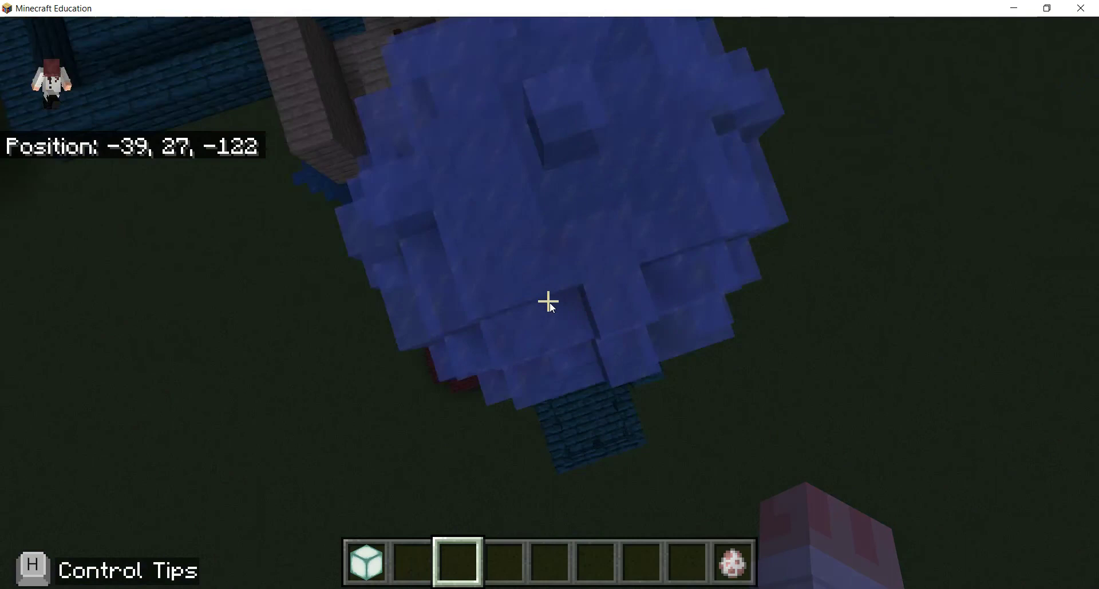
key("w")
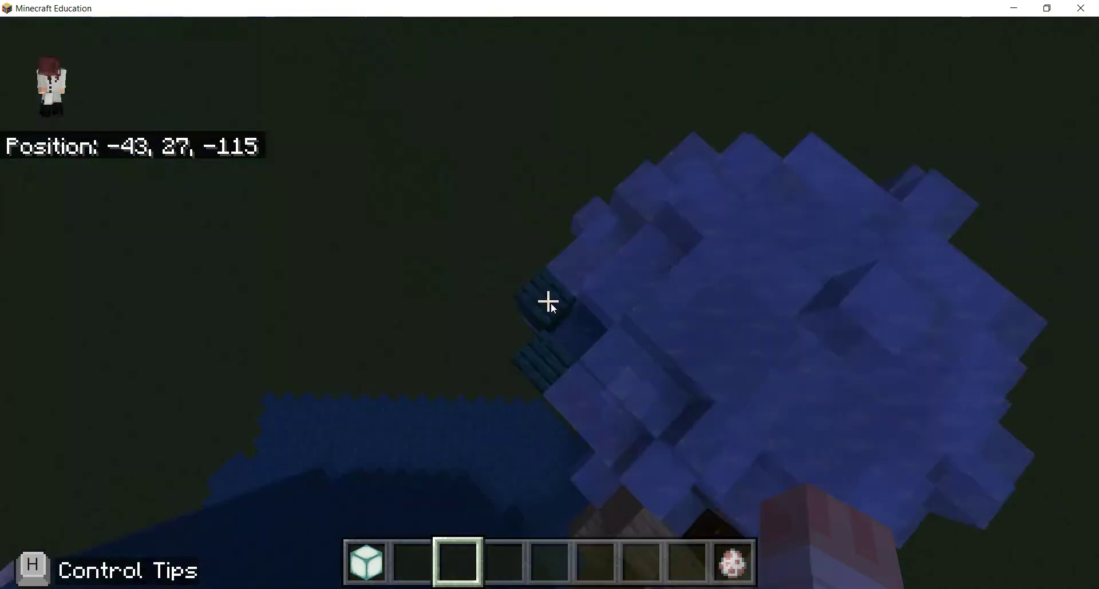
key("shift")
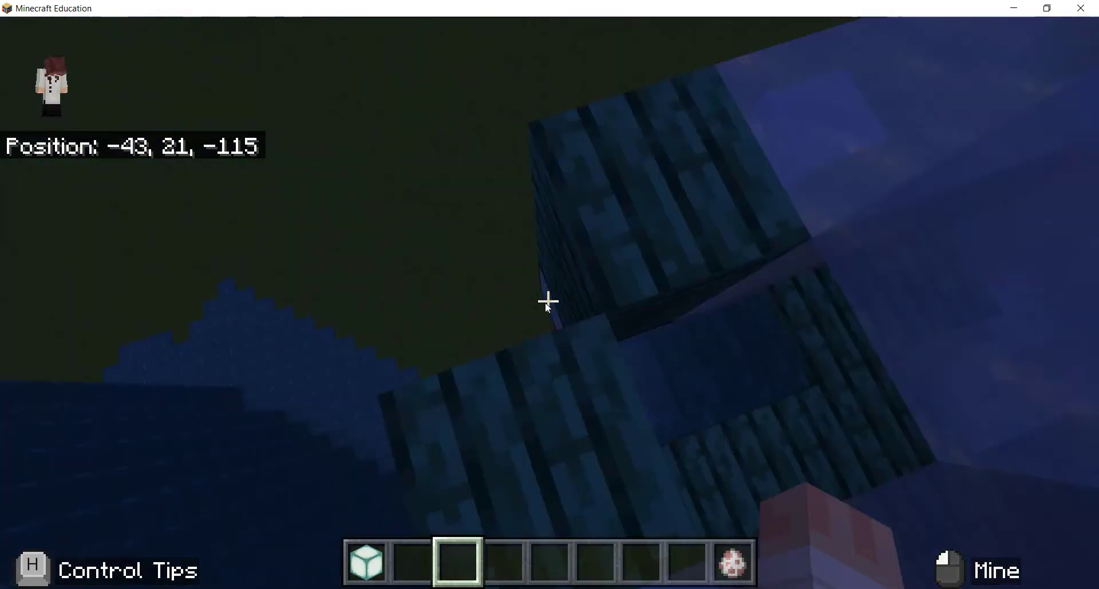
key("w")
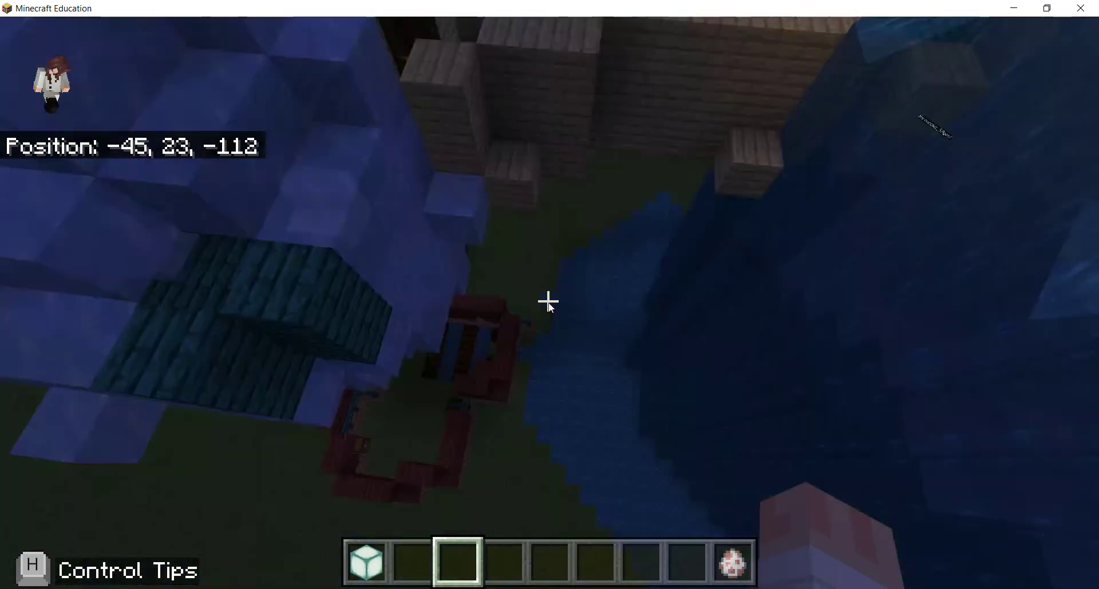
left_click_drag(547, 302, 548, 302)
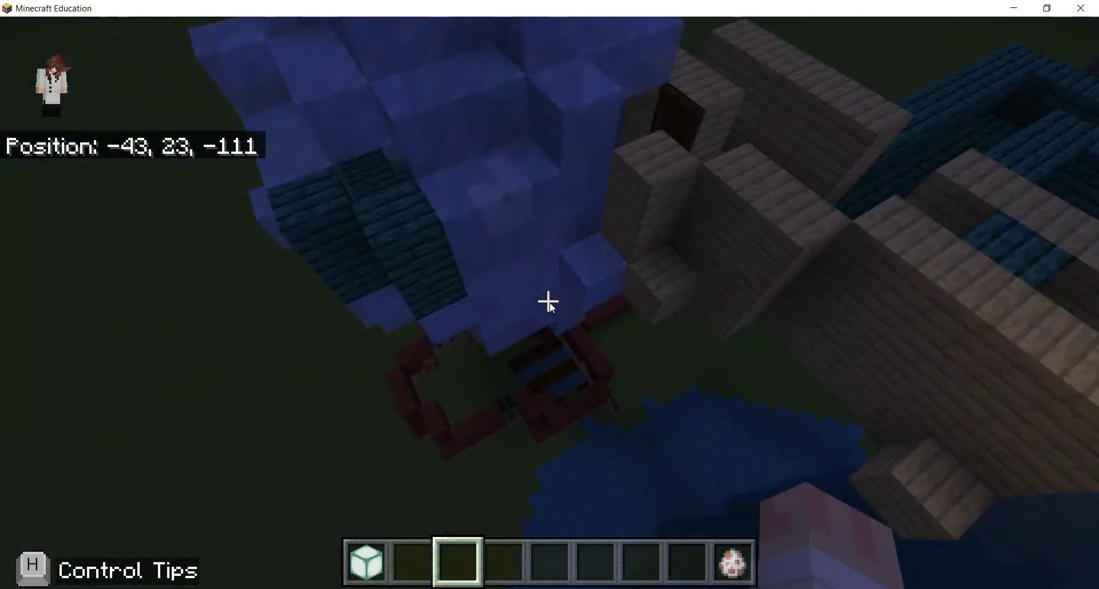
Fly past the wooden beams and red structure toward the ice planets, then open the pause menu
key("w")
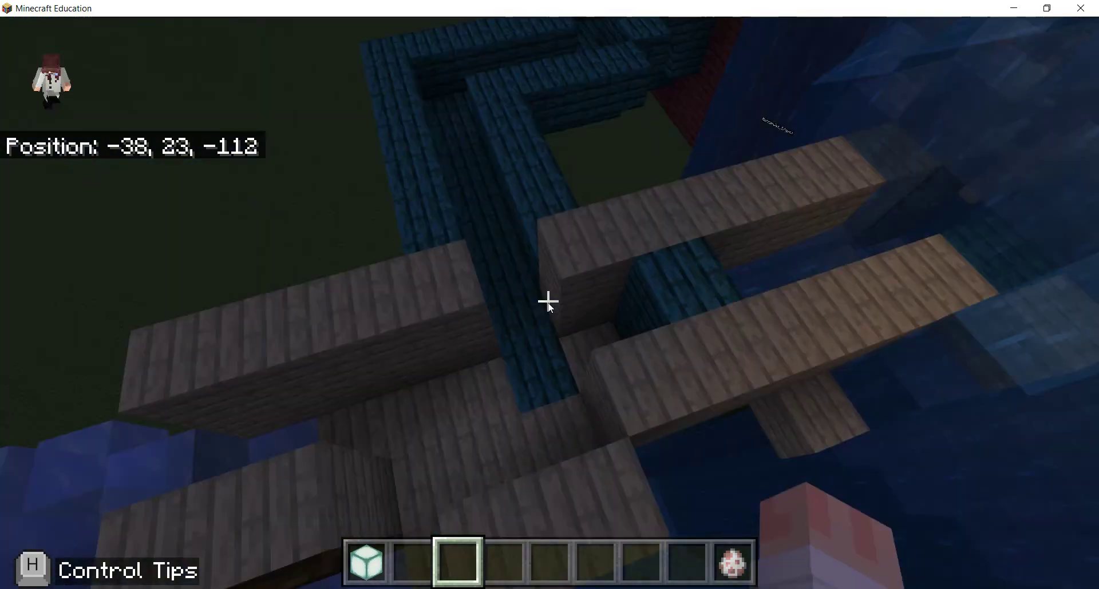
key("w")
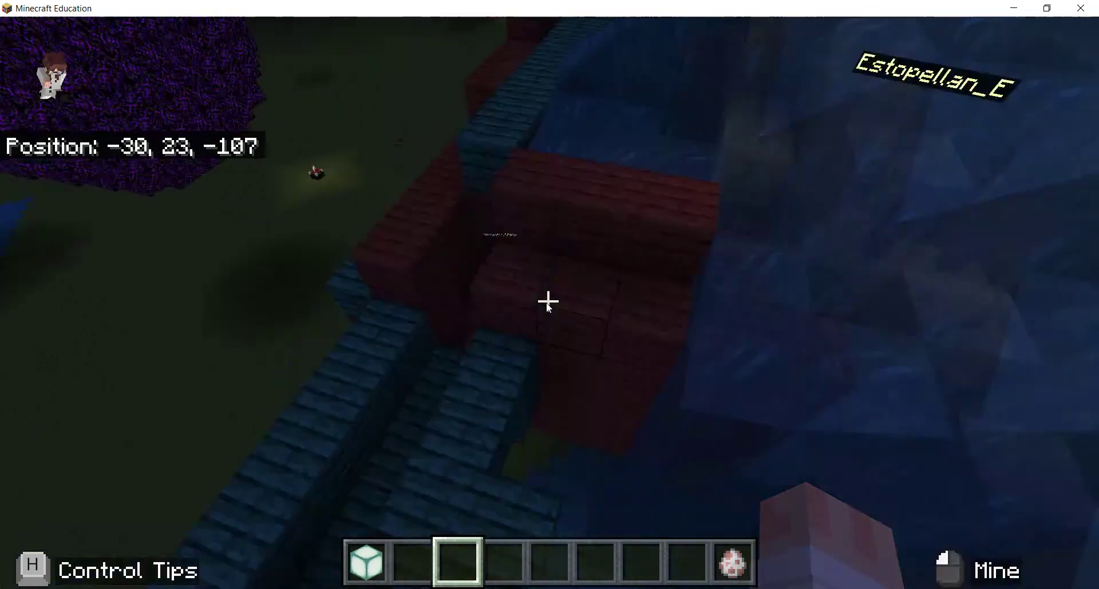
key("w")
key("w")
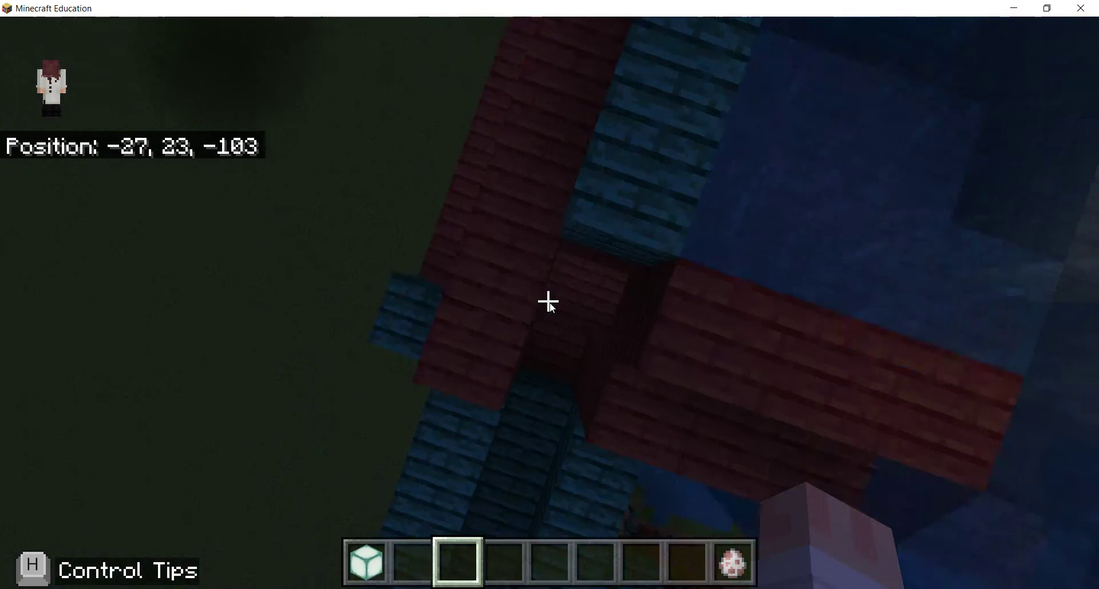
key("w")
key("w")
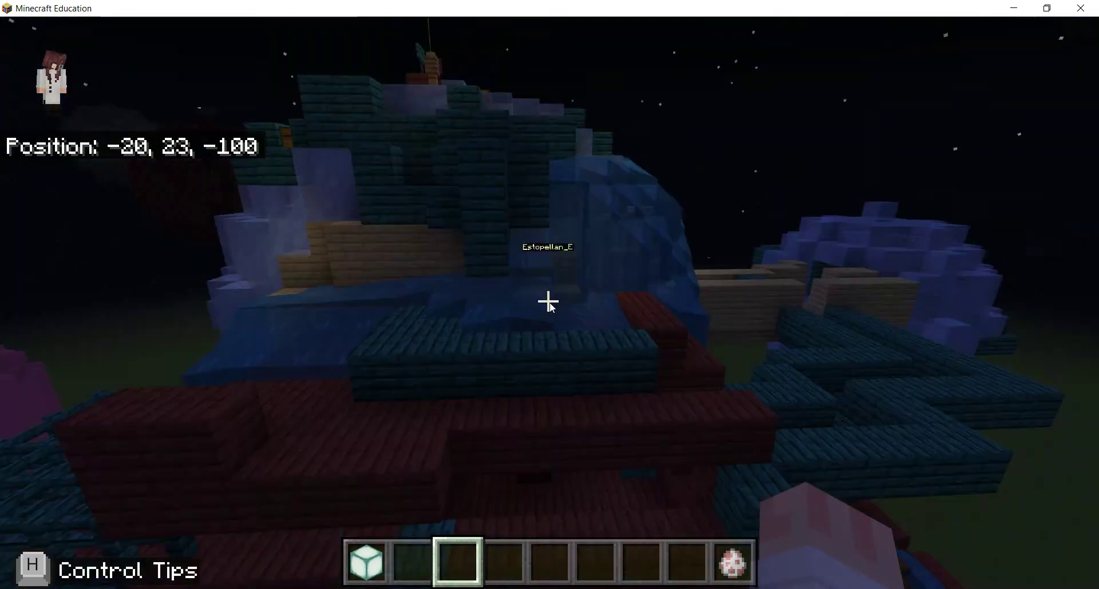
key("w")
key("w")
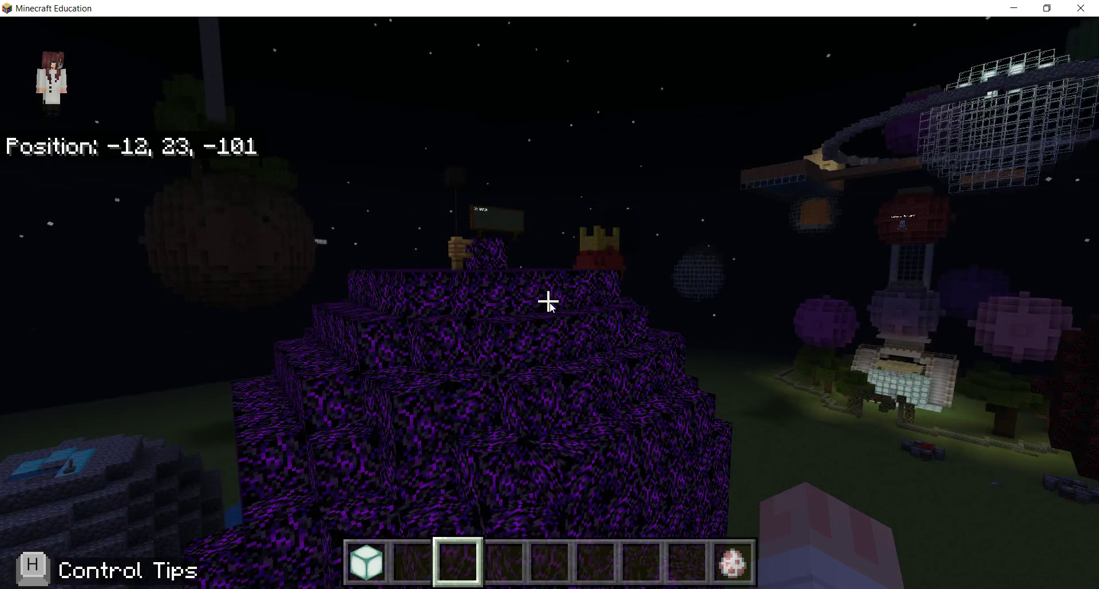
key("Escape")
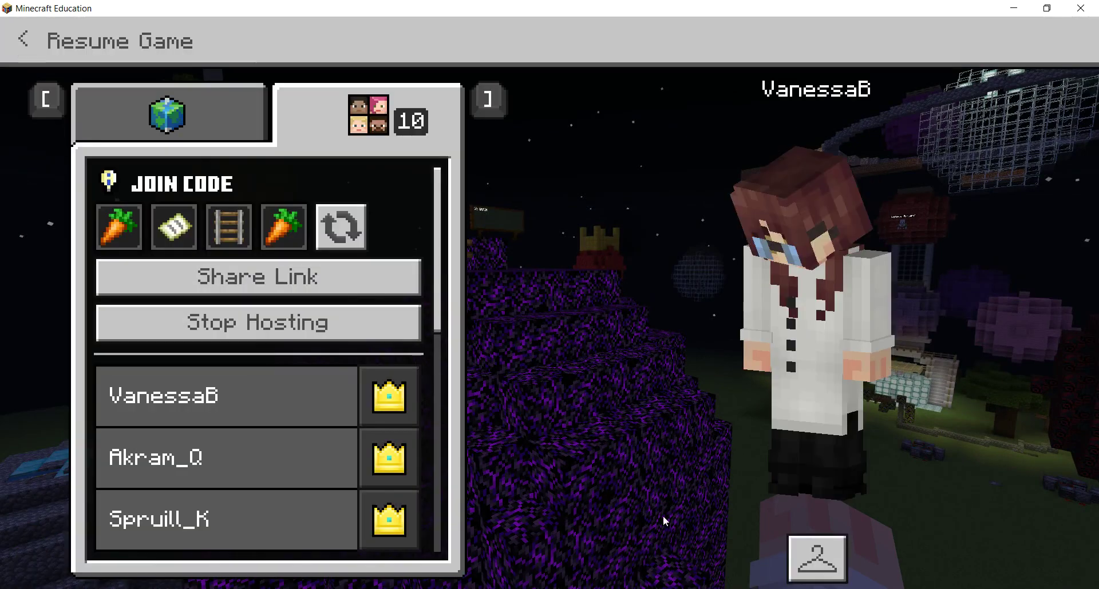